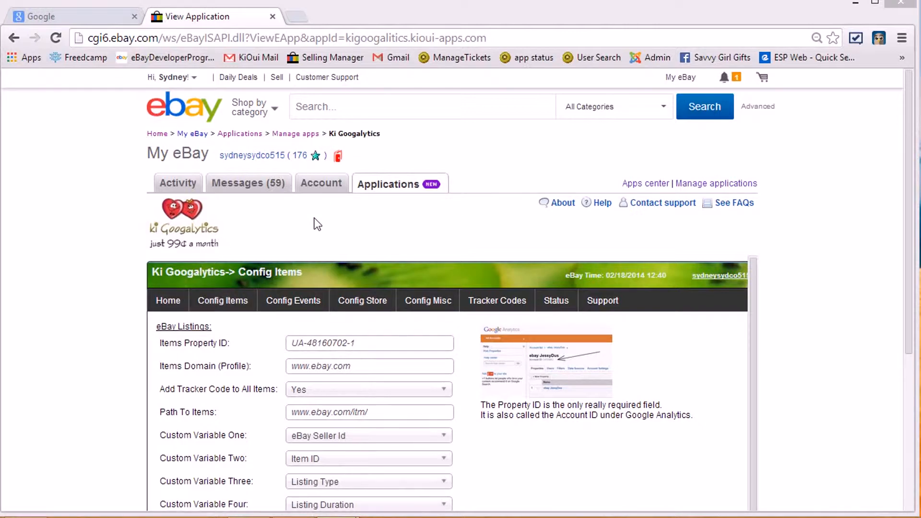
Step: Open the Config Items page of Ki Googalytics and select the existing Items Property ID value
{"action": "scroll", "coordinate": [315, 221], "scroll_direction": "down", "scroll_amount": 3}
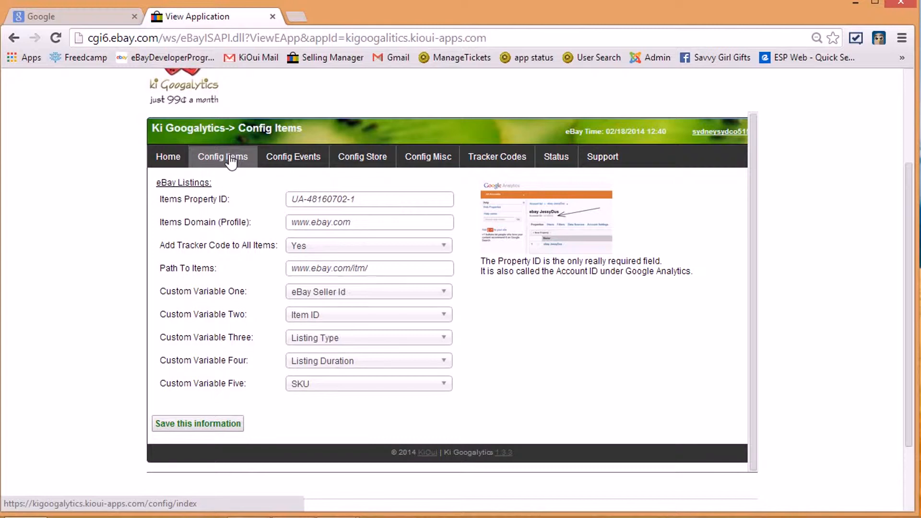
{"action": "left_click", "coordinate": [231, 161]}
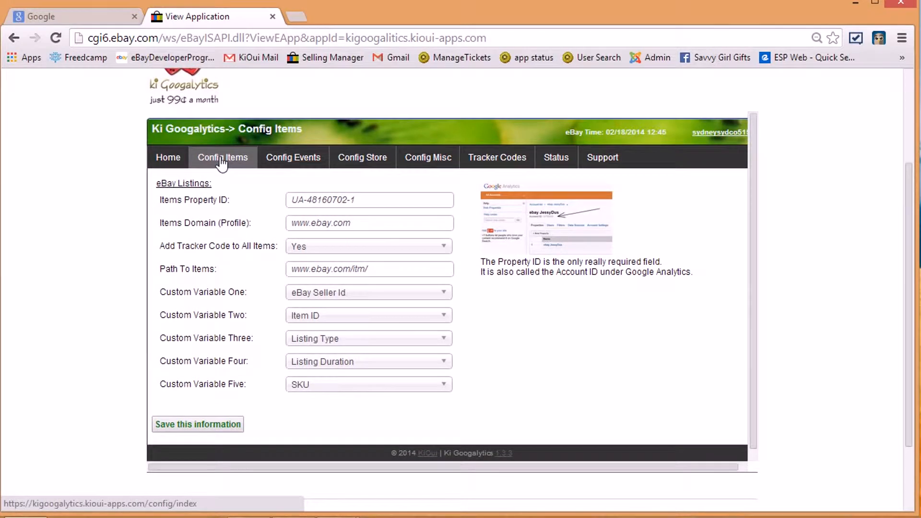
{"action": "left_click", "coordinate": [167, 157]}
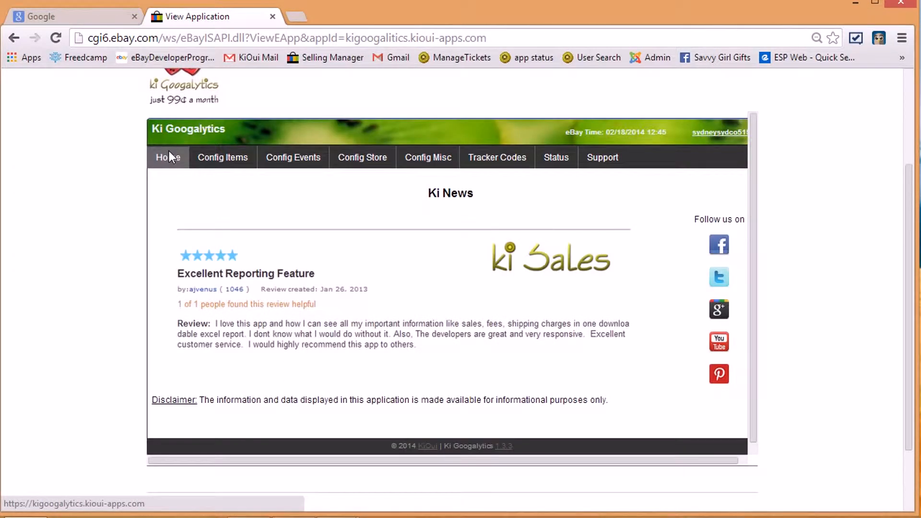
{"action": "left_click", "coordinate": [211, 165]}
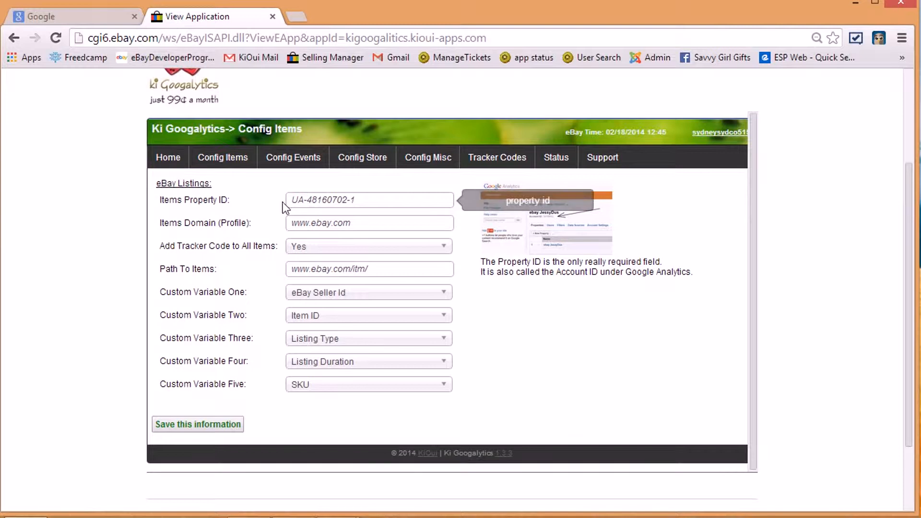
{"action": "left_click_drag", "start_coordinate": [288, 200], "coordinate": [367, 204]}
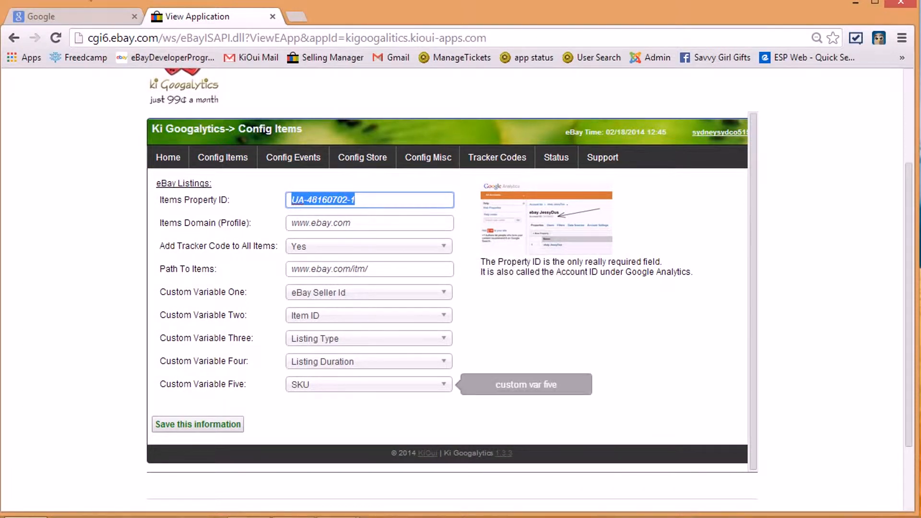
Step: Switch to the Google page, go to googleanalytics.com and access the Google Analytics account
{"action": "left_click", "coordinate": [78, 19]}
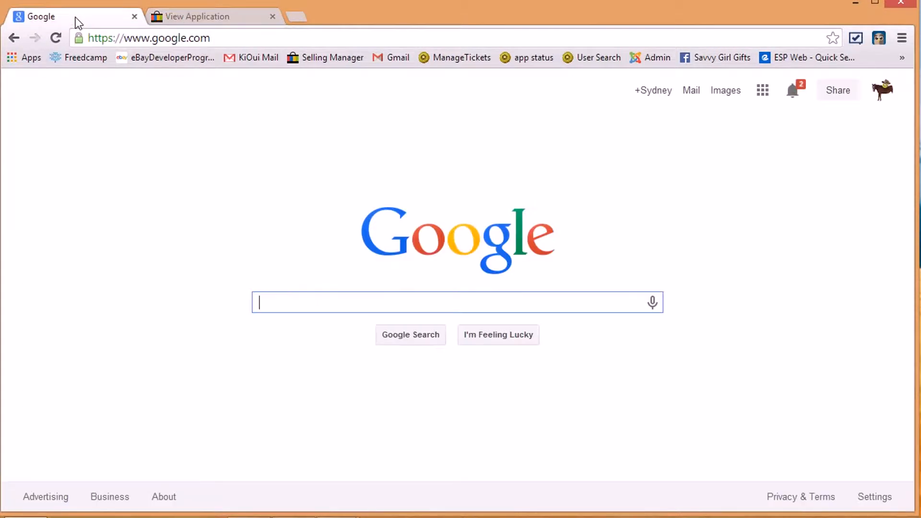
{"action": "left_click", "coordinate": [173, 44]}
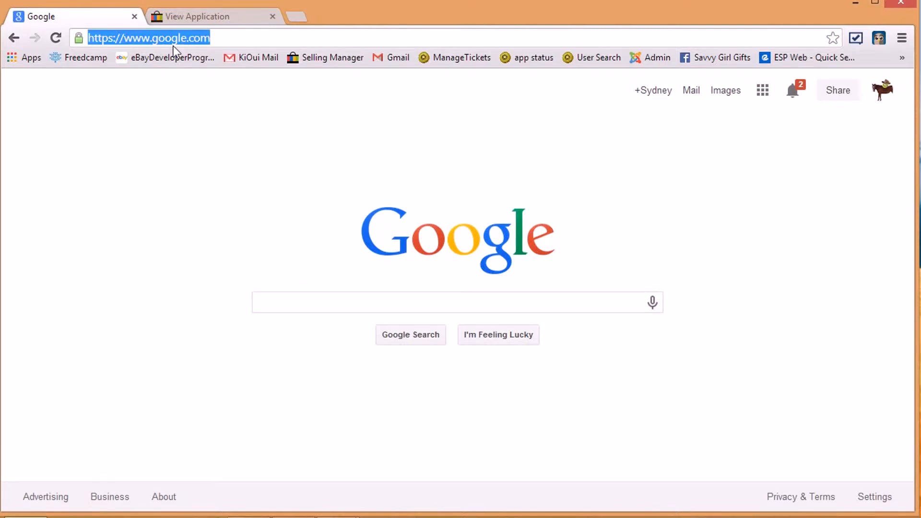
{"action": "type", "text": "google.com"}
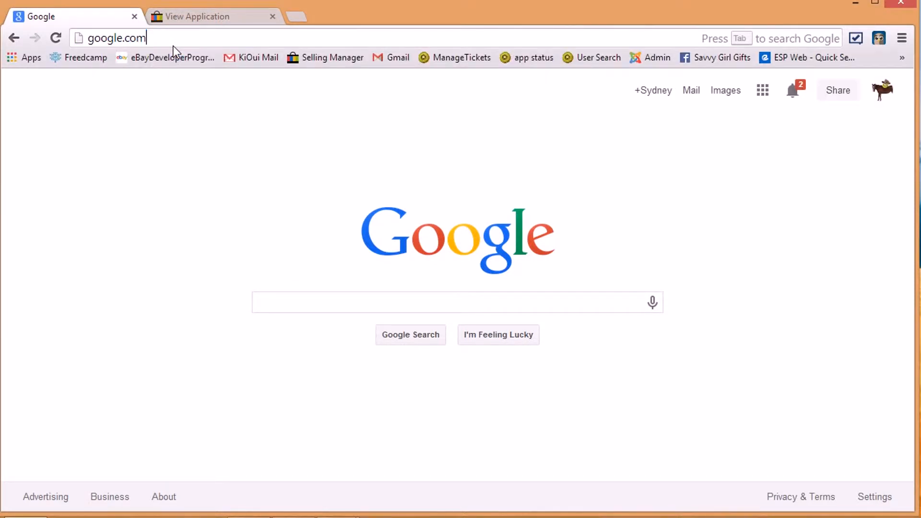
{"action": "key", "text": "Return"}
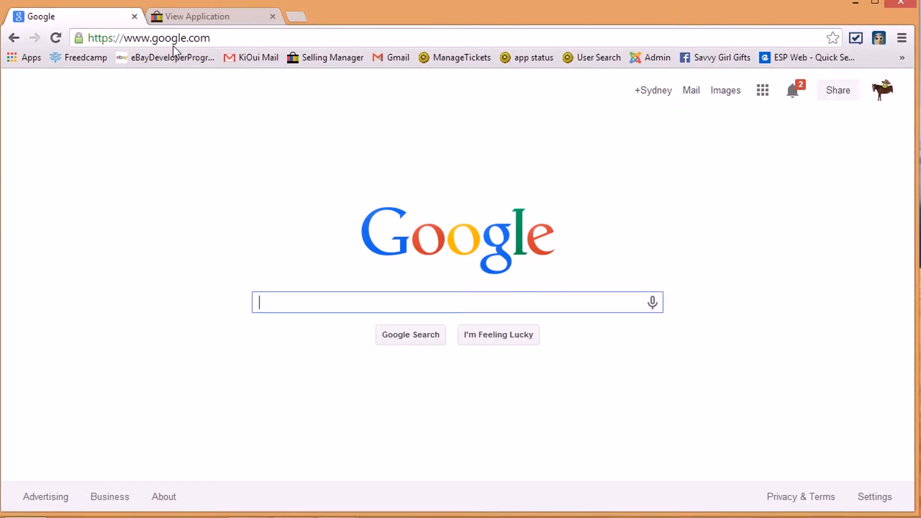
{"action": "left_click", "coordinate": [174, 44]}
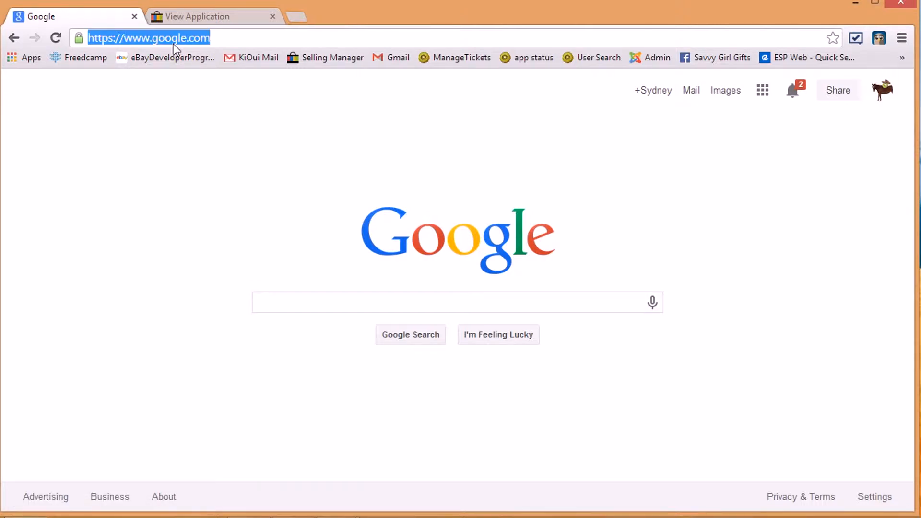
{"action": "type", "text": "googleanalytics.com"}
{"action": "key", "text": "Return"}
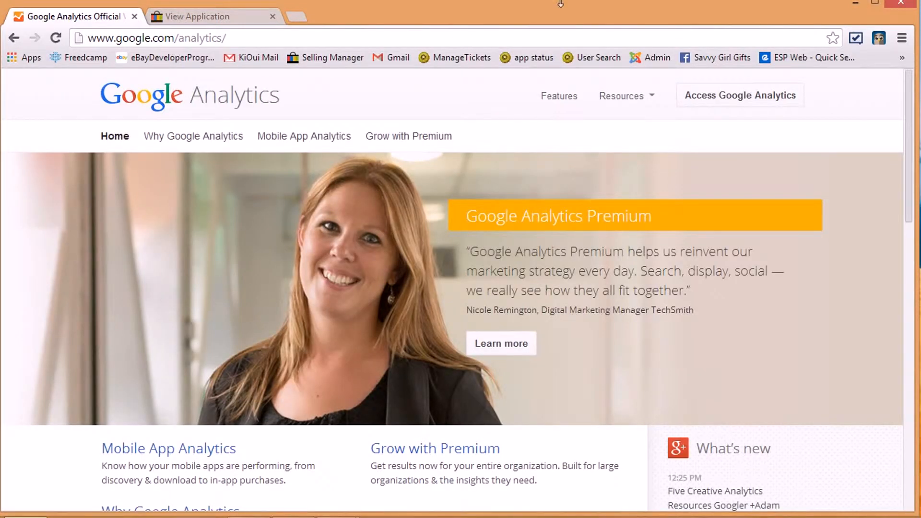
{"action": "left_click", "coordinate": [709, 103]}
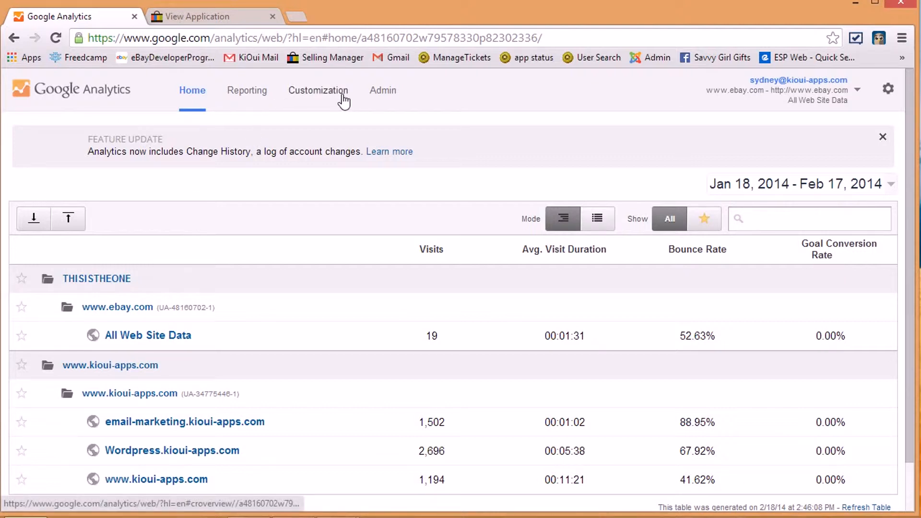
Step: Start creating a new account from the Google Analytics administration page
{"action": "left_click", "coordinate": [381, 92]}
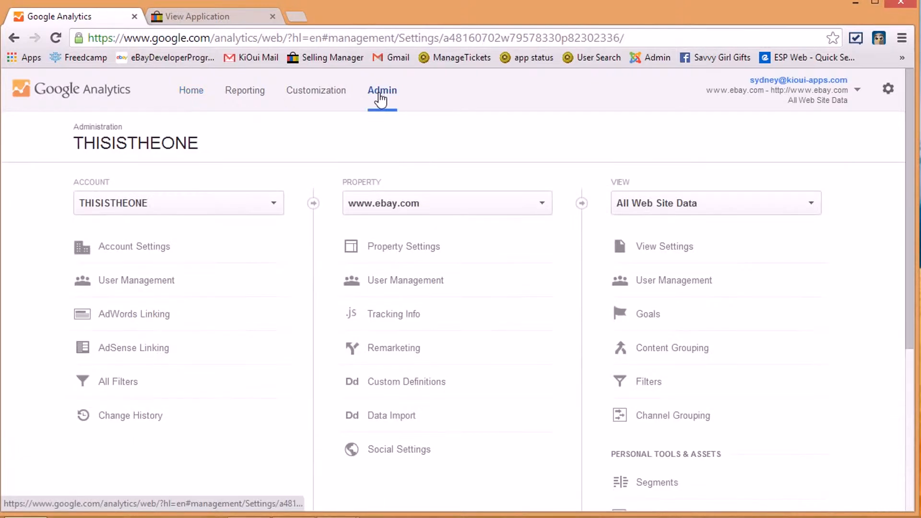
{"action": "left_click", "coordinate": [256, 203]}
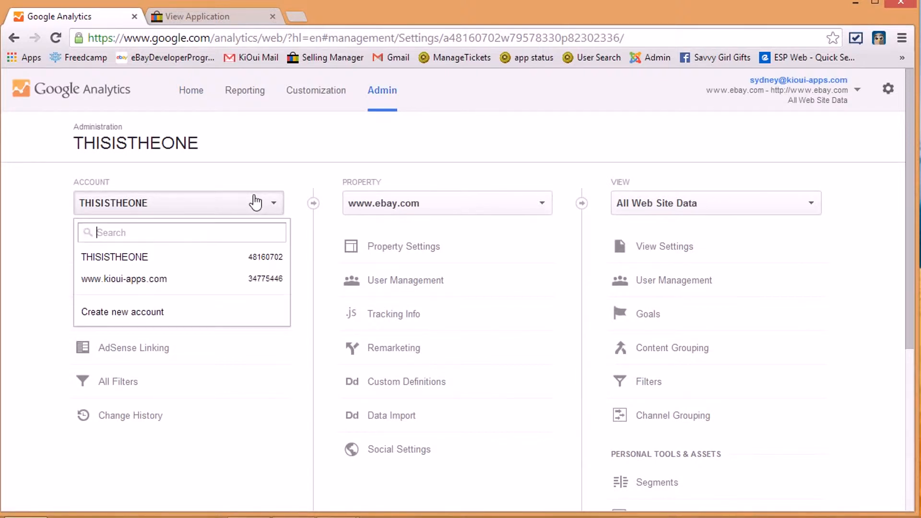
{"action": "left_click", "coordinate": [173, 320]}
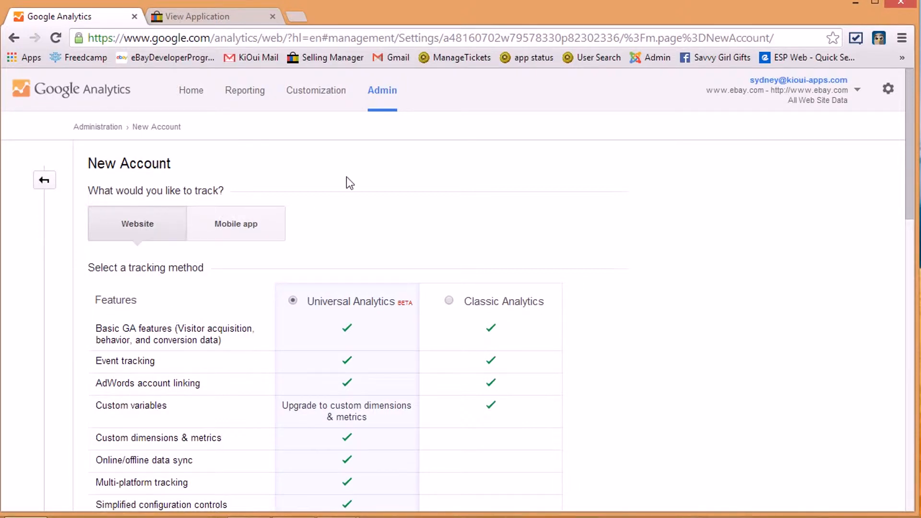
Step: Name the new Analytics account "Ki Googalytics Tracking"
{"action": "scroll", "coordinate": [346, 178], "scroll_direction": "down", "scroll_amount": 9}
{"action": "scroll", "coordinate": [346, 185], "scroll_direction": "down", "scroll_amount": 3}
{"action": "left_click", "coordinate": [164, 151]}
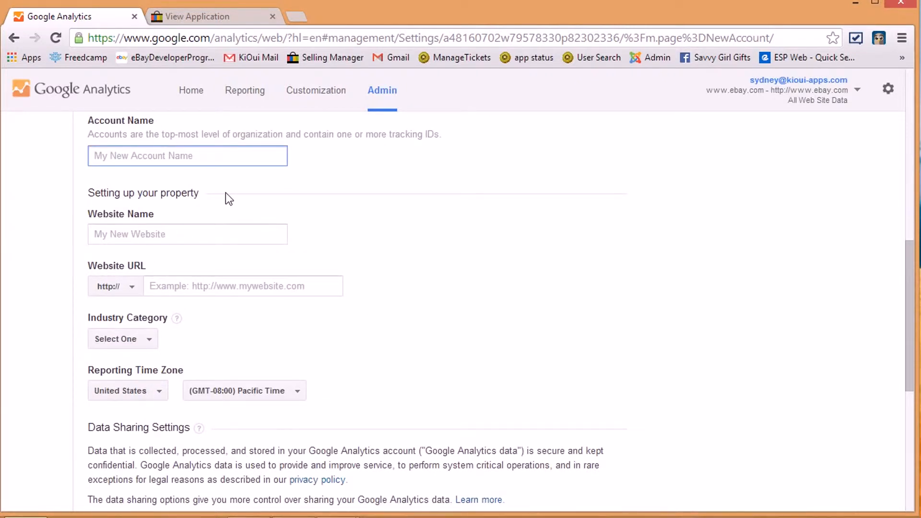
{"action": "type", "text": "Ki Go"}
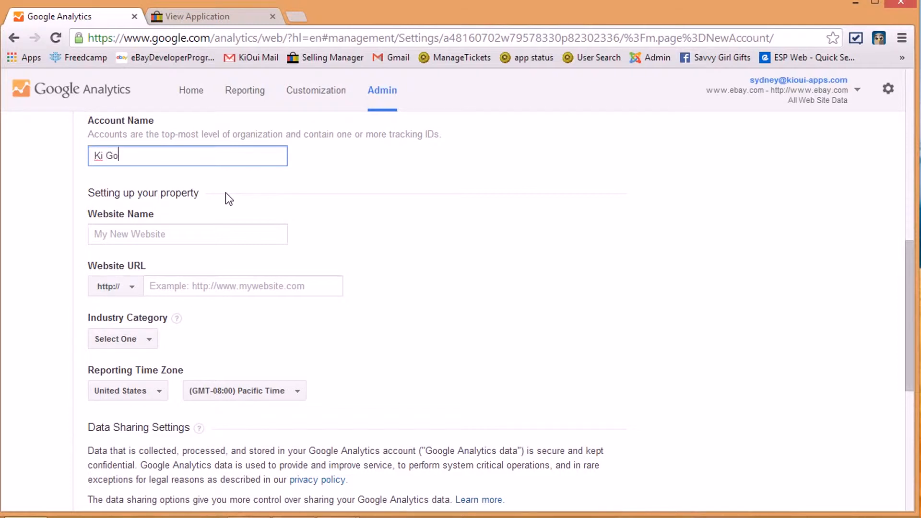
{"action": "type", "text": "ogalyiics Tracking"}
{"action": "left_click", "coordinate": [216, 231]}
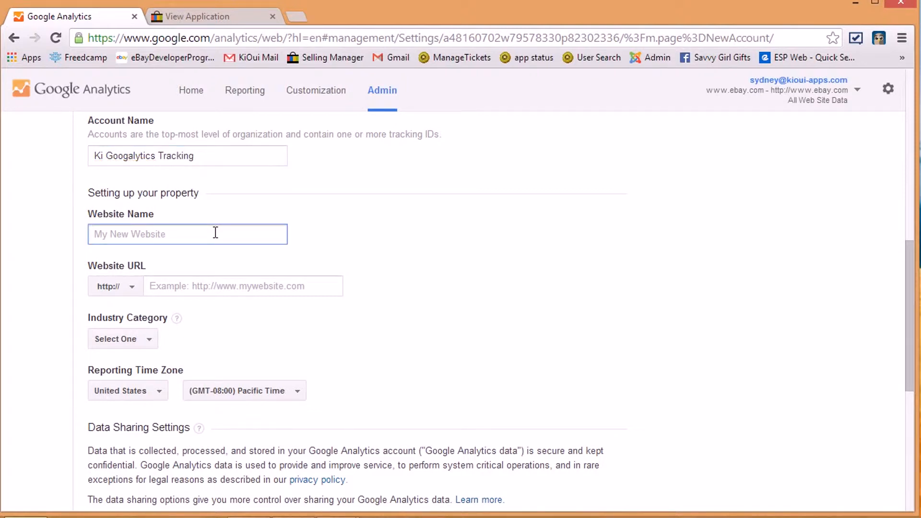
{"action": "type", "text": "Eaby"}
{"action": "key", "text": "BackSpace"}
{"action": "key", "text": "BackSpace"}
{"action": "key", "text": "BackSpace"}
{"action": "type", "text": "bay"}
{"action": "left_click", "coordinate": [214, 286]}
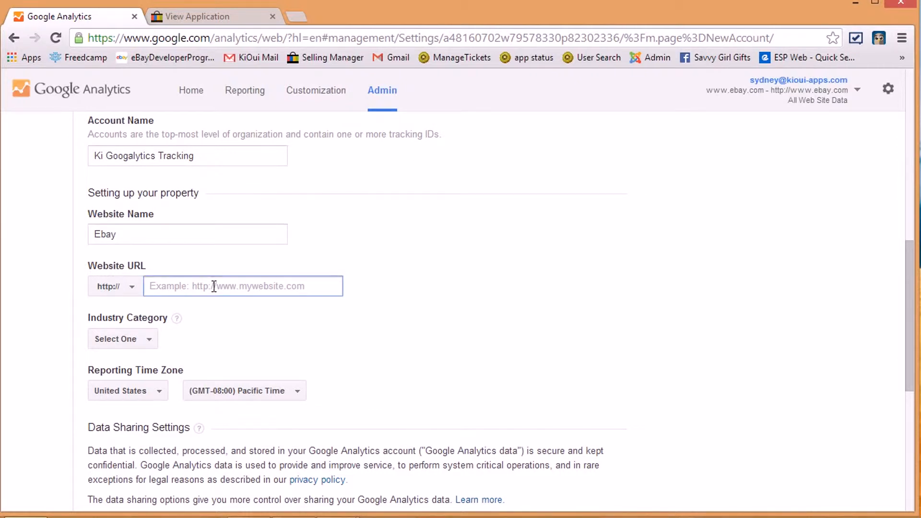
{"action": "type", "text": "www.eb"}
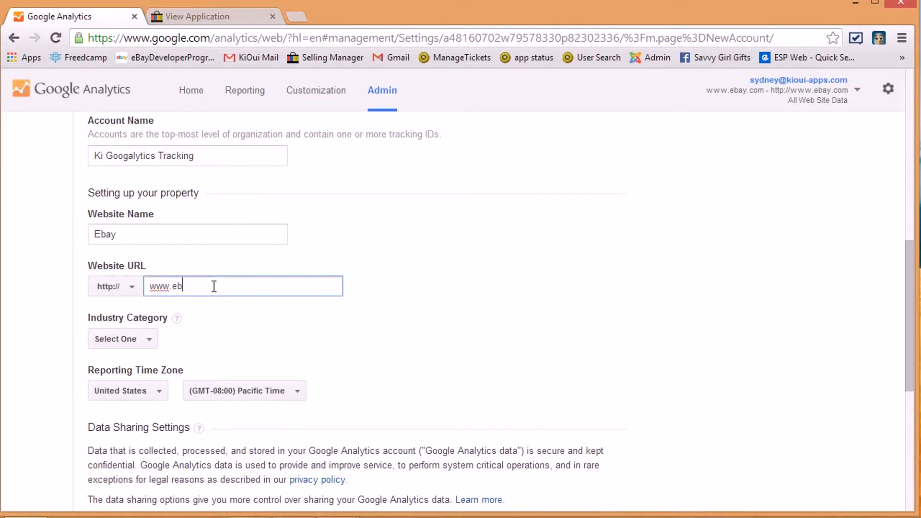
{"action": "type", "text": "ay.com"}
Step: Request the tracking ID for the new account and accept the Google Analytics Terms of Service
{"action": "scroll", "coordinate": [193, 306], "scroll_direction": "down", "scroll_amount": 2}
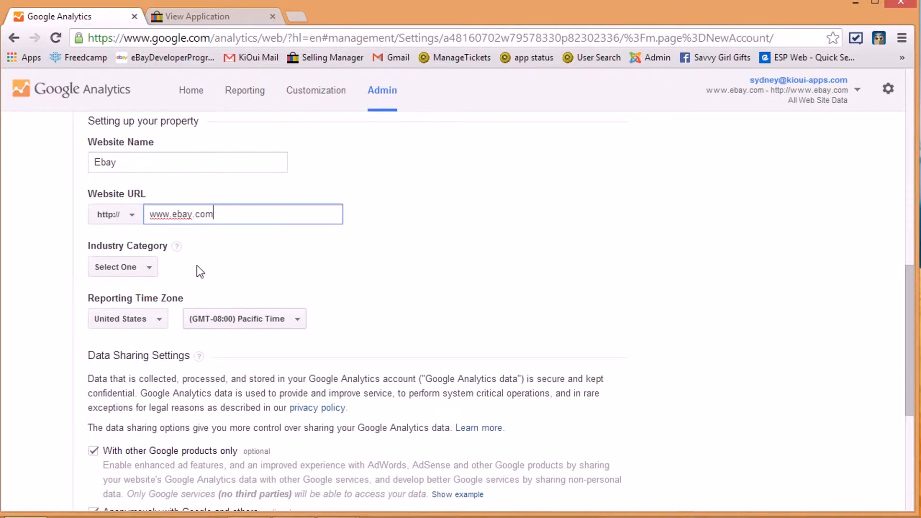
{"action": "scroll", "coordinate": [200, 252], "scroll_direction": "down", "scroll_amount": 3}
{"action": "scroll", "coordinate": [200, 252], "scroll_direction": "down", "scroll_amount": 3}
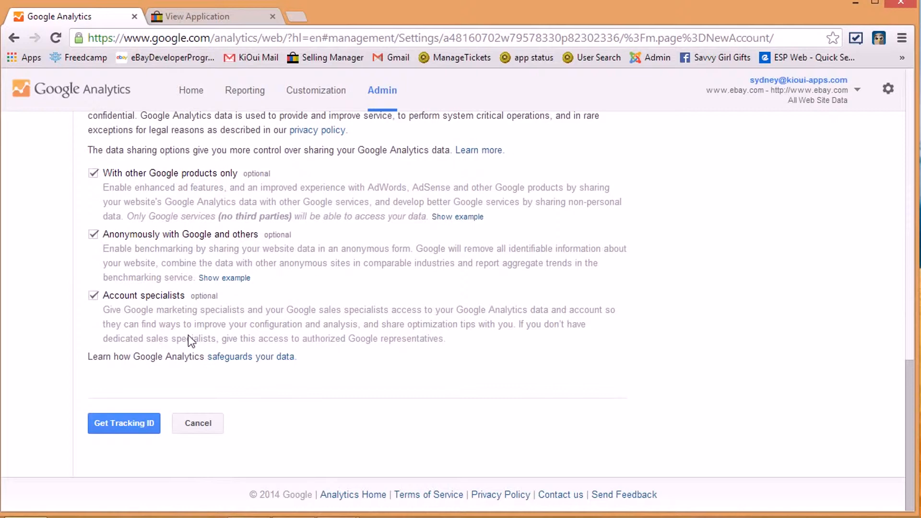
{"action": "left_click", "coordinate": [140, 432]}
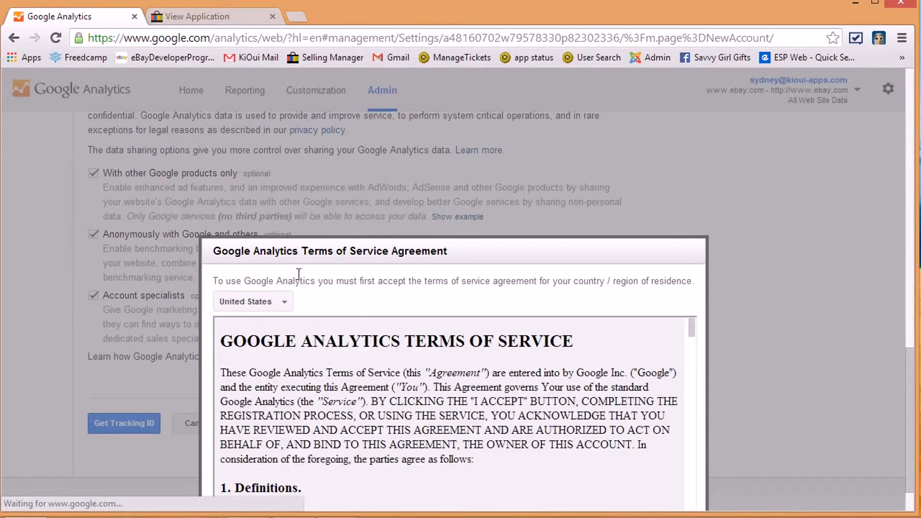
{"action": "scroll", "coordinate": [616, 283], "scroll_direction": "down", "scroll_amount": 10}
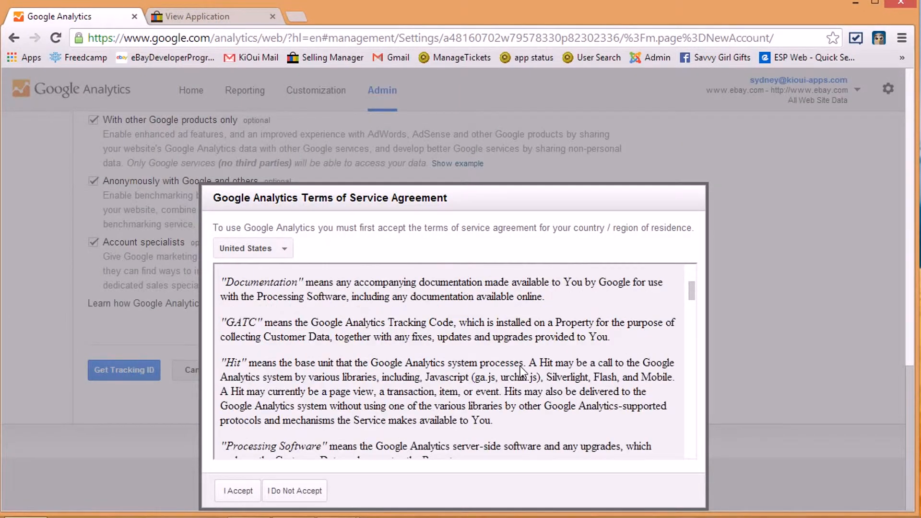
{"action": "left_click", "coordinate": [232, 494]}
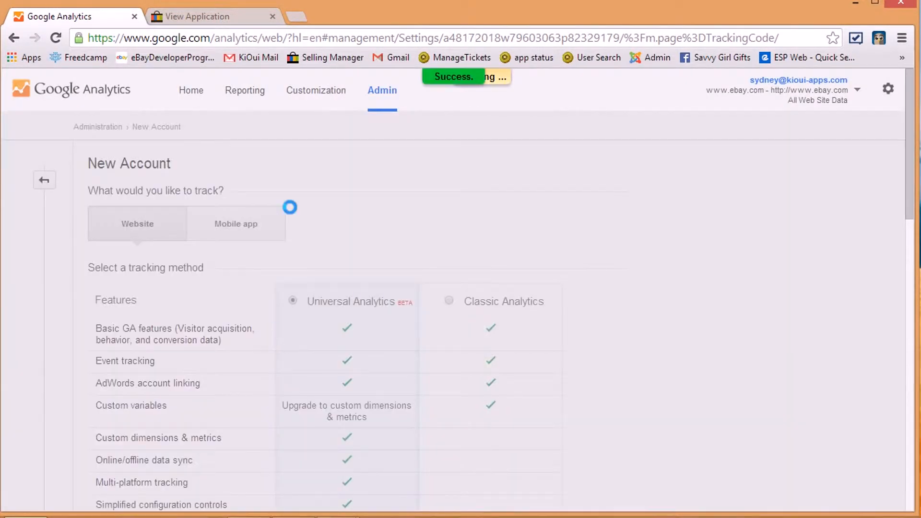
Step: Copy the new property's tracking ID and replace the Items Property ID in Ki Googalytics Config Items with it
{"action": "scroll", "coordinate": [306, 188], "scroll_direction": "down", "scroll_amount": 6}
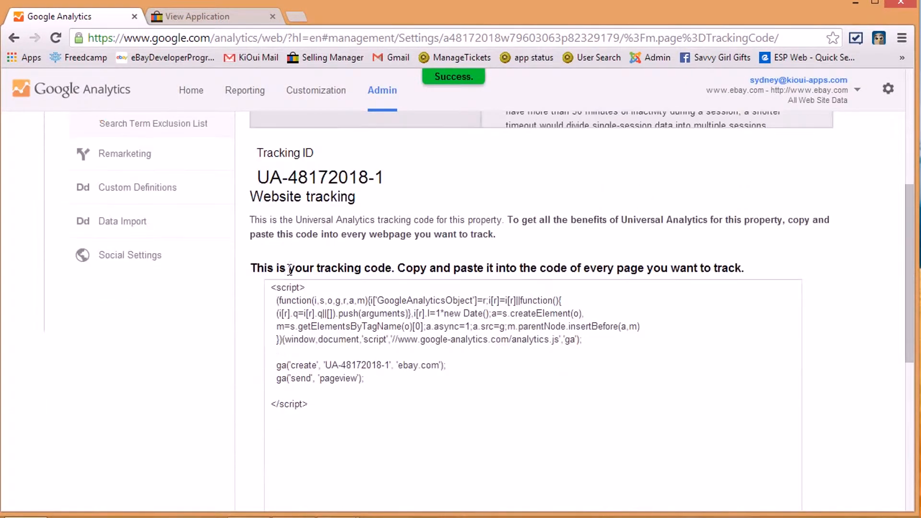
{"action": "triple_click", "coordinate": [303, 179]}
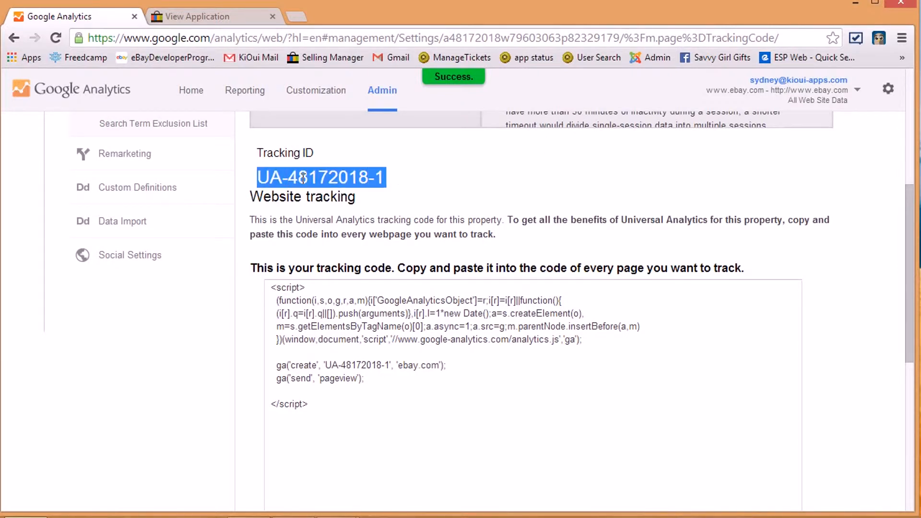
{"action": "right_click", "coordinate": [307, 176]}
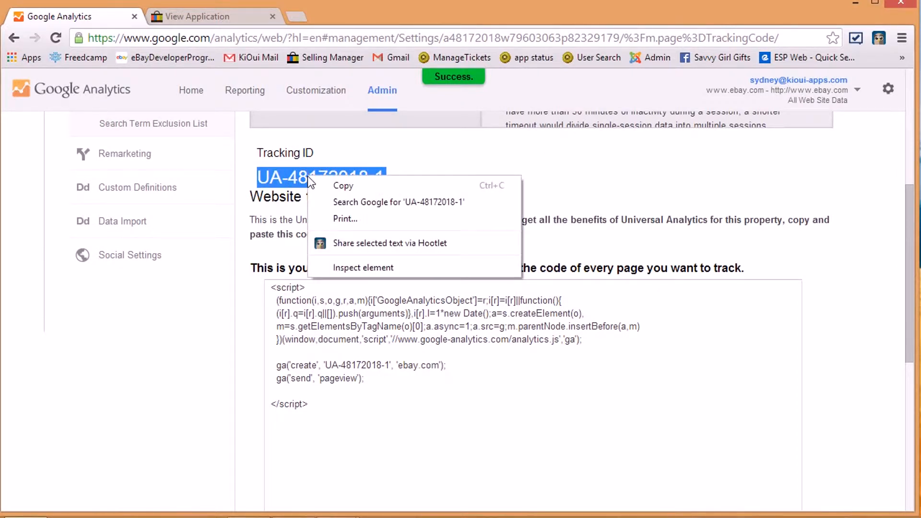
{"action": "left_click", "coordinate": [344, 186]}
{"action": "left_click", "coordinate": [199, 19]}
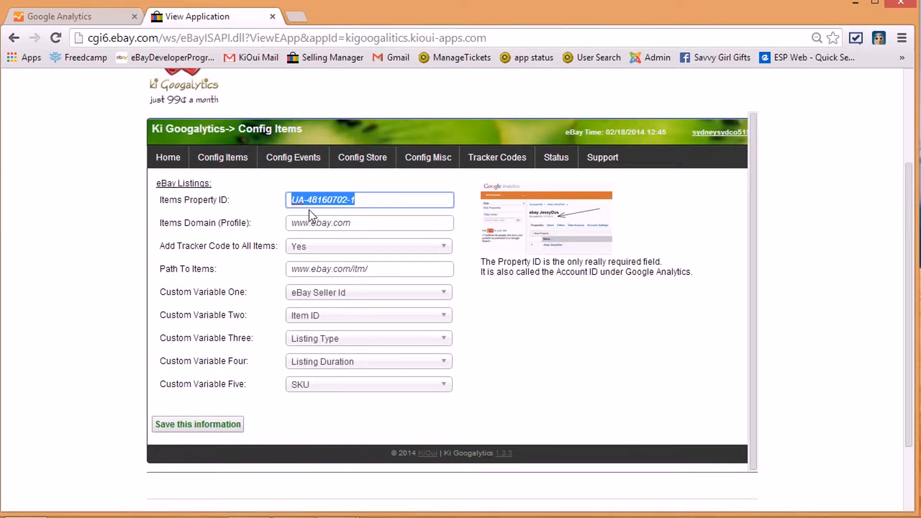
{"action": "key", "text": "BackSpace"}
{"action": "key", "text": "ctrl+v"}
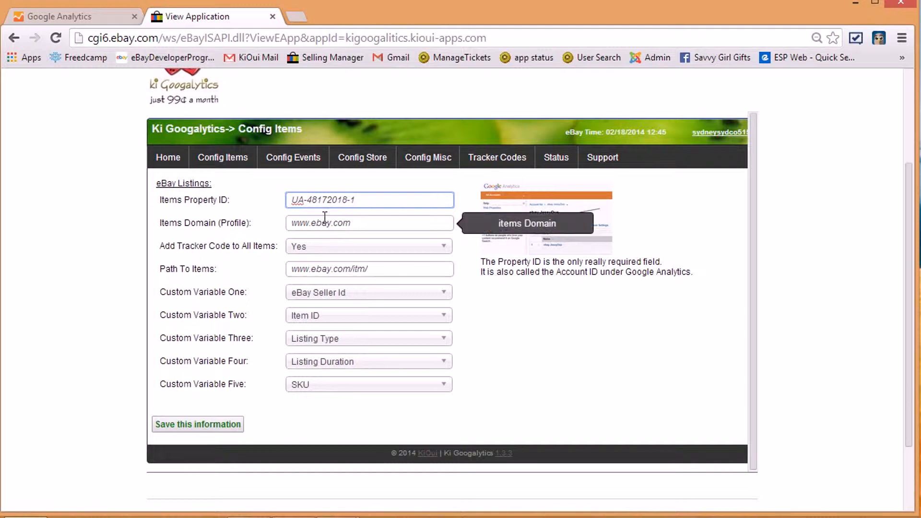
Step: Choose Yes for Add Tracker Code to All Items, check the new Analytics property, and save the Config Items information
{"action": "left_click", "coordinate": [329, 254]}
{"action": "left_click", "coordinate": [323, 282]}
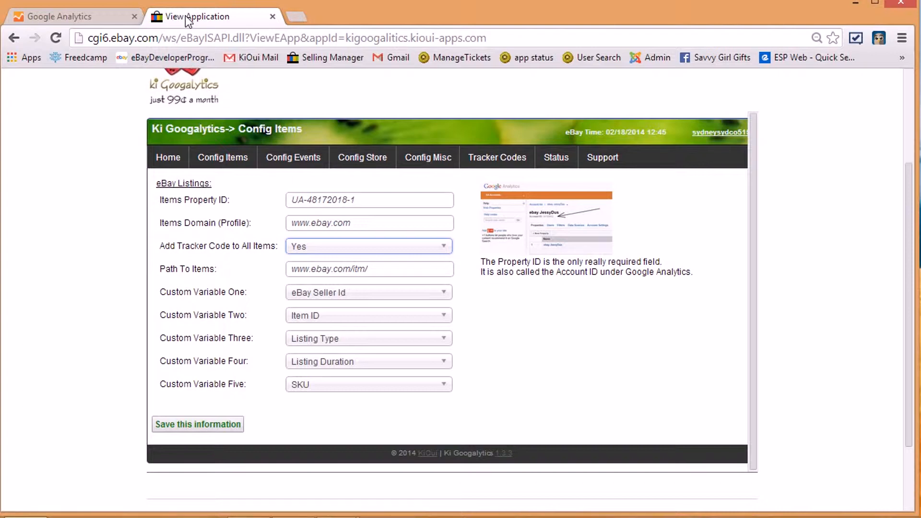
{"action": "left_click", "coordinate": [103, 14]}
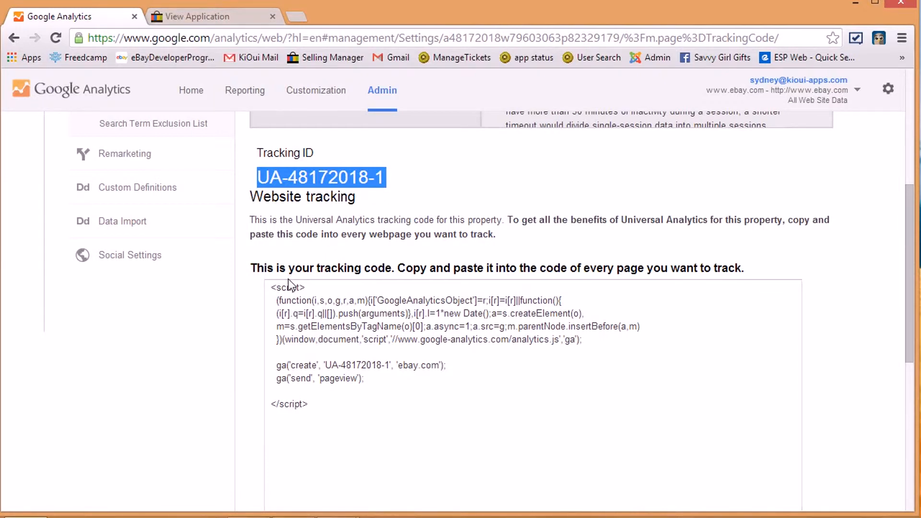
{"action": "scroll", "coordinate": [290, 285], "scroll_direction": "up", "scroll_amount": 4}
{"action": "scroll", "coordinate": [290, 285], "scroll_direction": "up", "scroll_amount": 1}
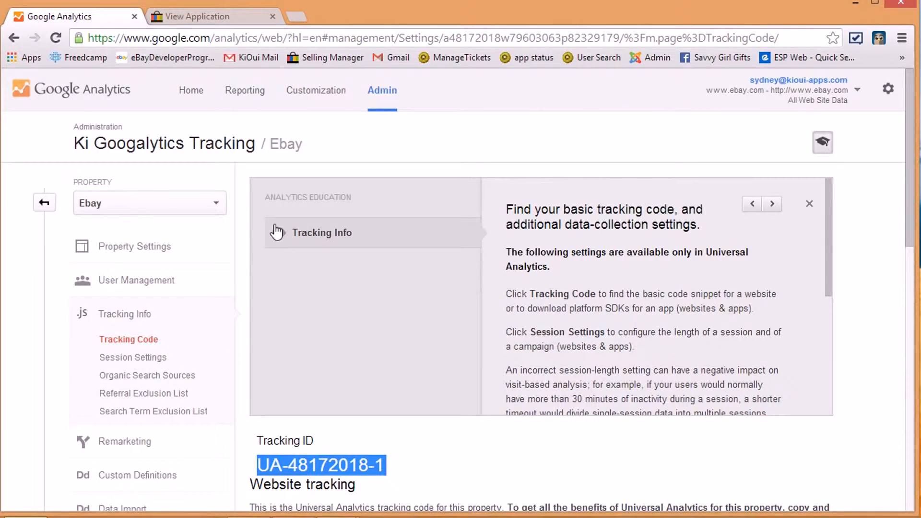
{"action": "left_click", "coordinate": [226, 13]}
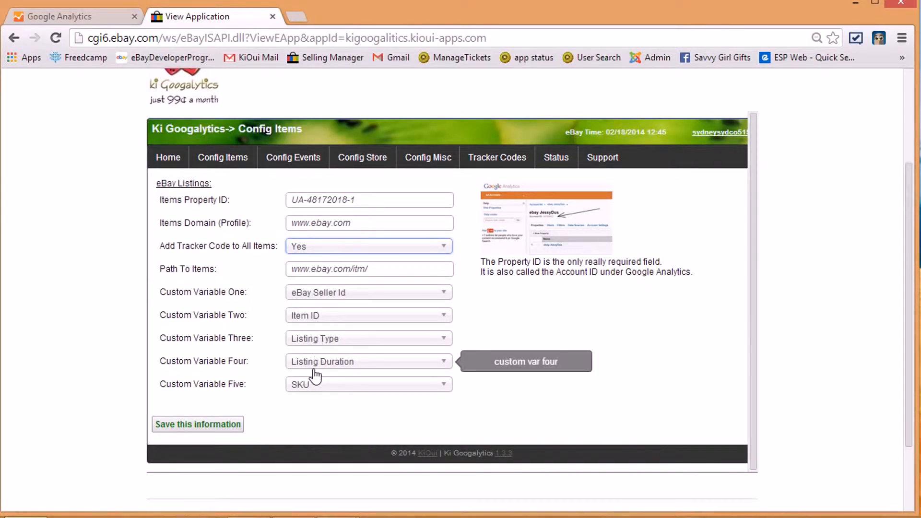
{"action": "left_click", "coordinate": [230, 425]}
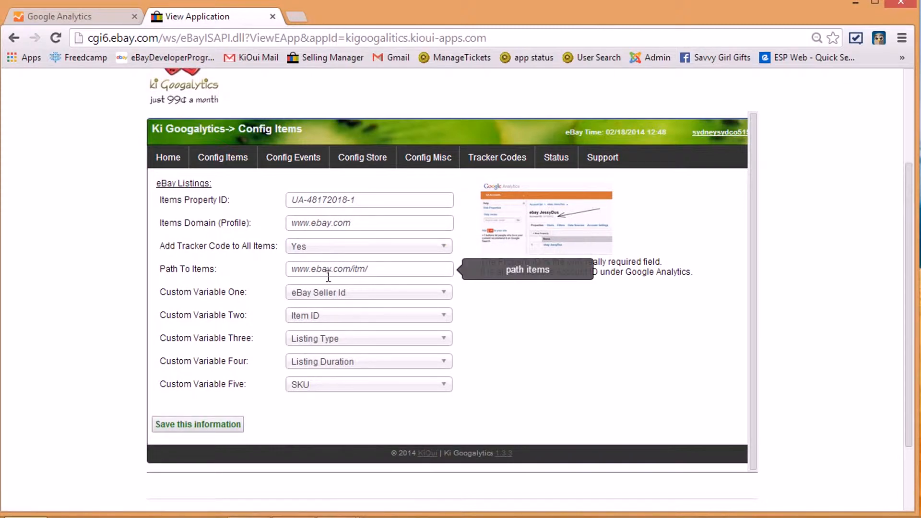
Step: Open the Ebay property's reporting in Google Analytics, and view the Piggy Bank English Corning Ware listing from eBay Selling Manager
{"action": "left_click", "coordinate": [59, 18]}
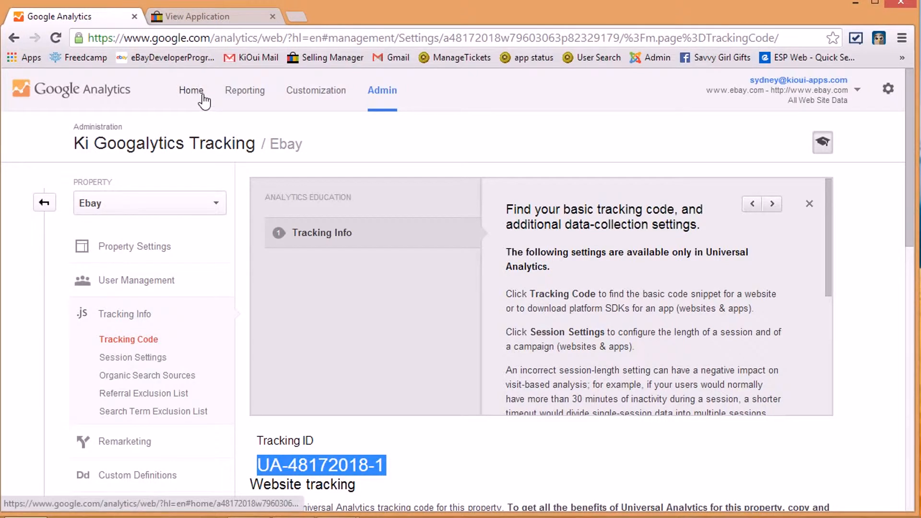
{"action": "left_click", "coordinate": [245, 99]}
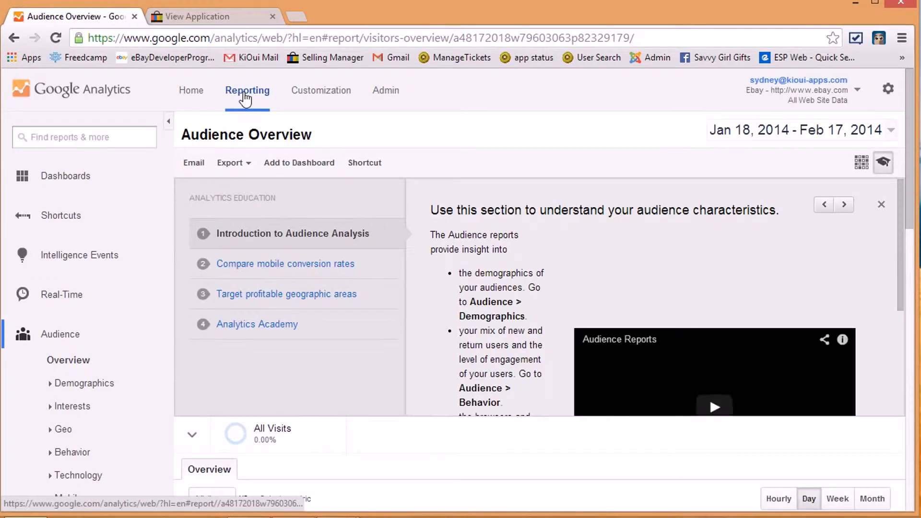
{"action": "left_click", "coordinate": [295, 18]}
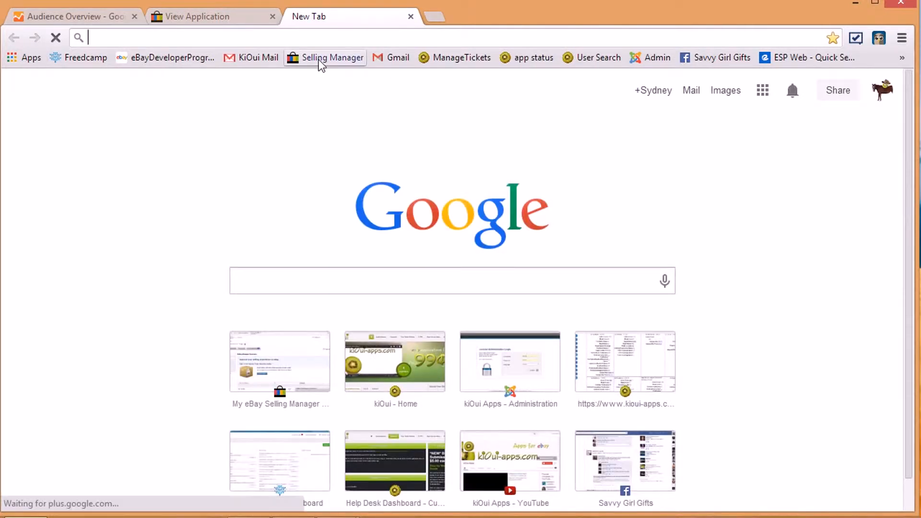
{"action": "left_click", "coordinate": [318, 60]}
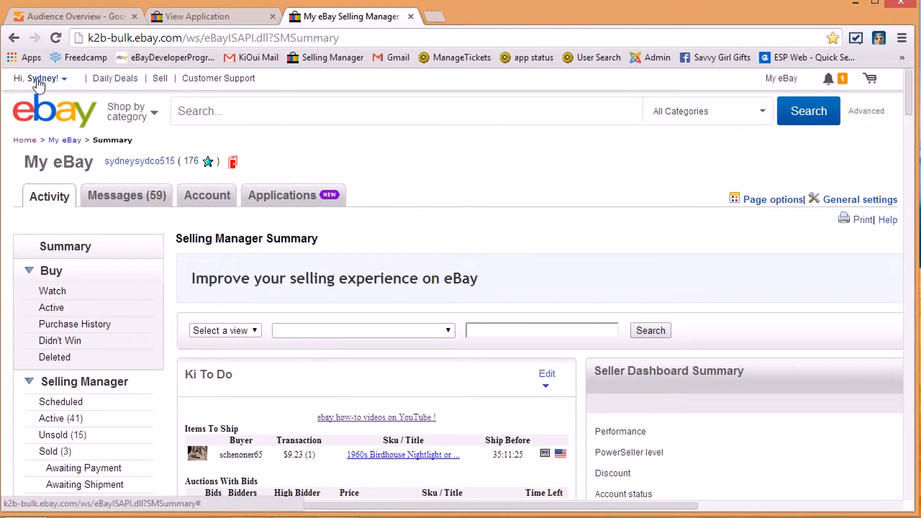
{"action": "mouse_move", "coordinate": [36, 78]}
{"action": "scroll", "coordinate": [208, 307], "scroll_direction": "down", "scroll_amount": 3}
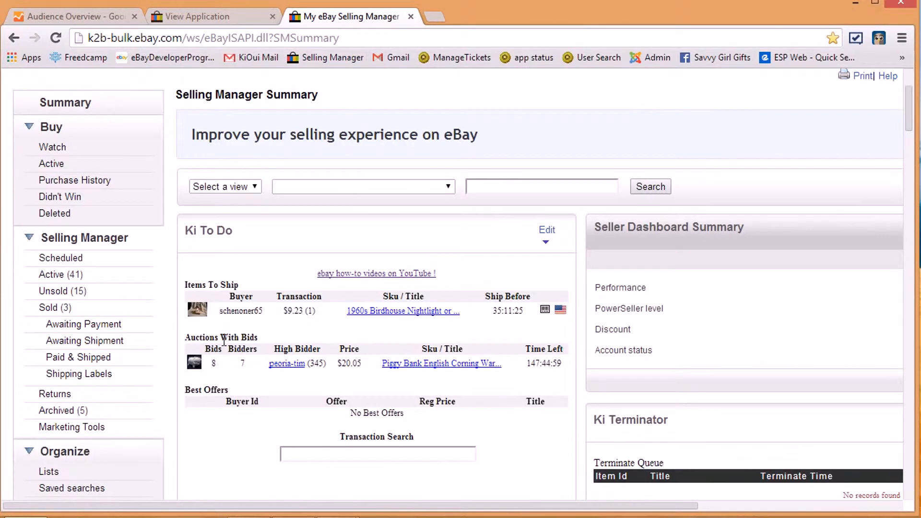
{"action": "left_click", "coordinate": [429, 365]}
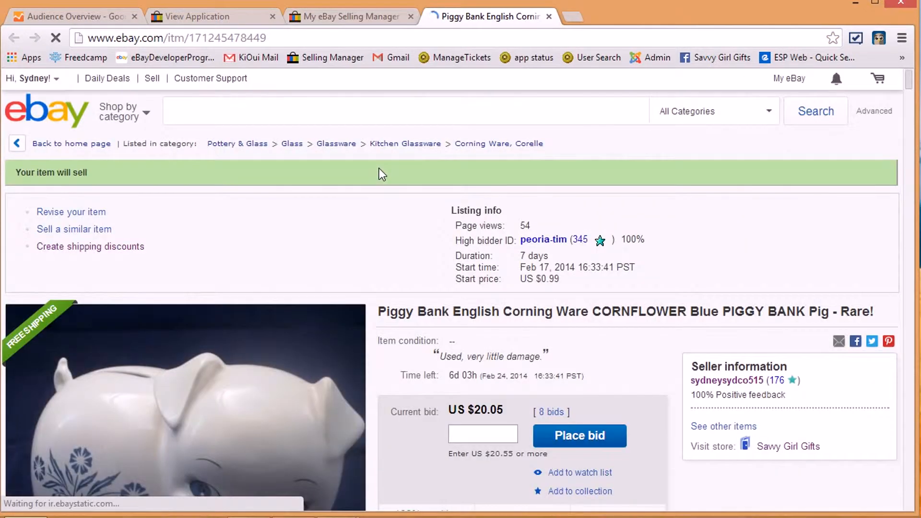
{"action": "scroll", "coordinate": [356, 149], "scroll_direction": "down", "scroll_amount": 3}
{"action": "scroll", "coordinate": [356, 146], "scroll_direction": "down", "scroll_amount": 2}
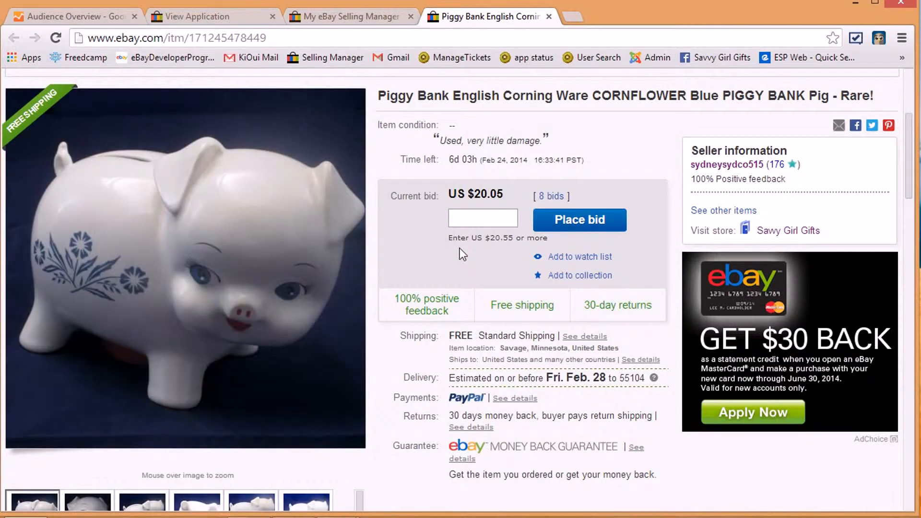
{"action": "scroll", "coordinate": [459, 249], "scroll_direction": "up", "scroll_amount": 2}
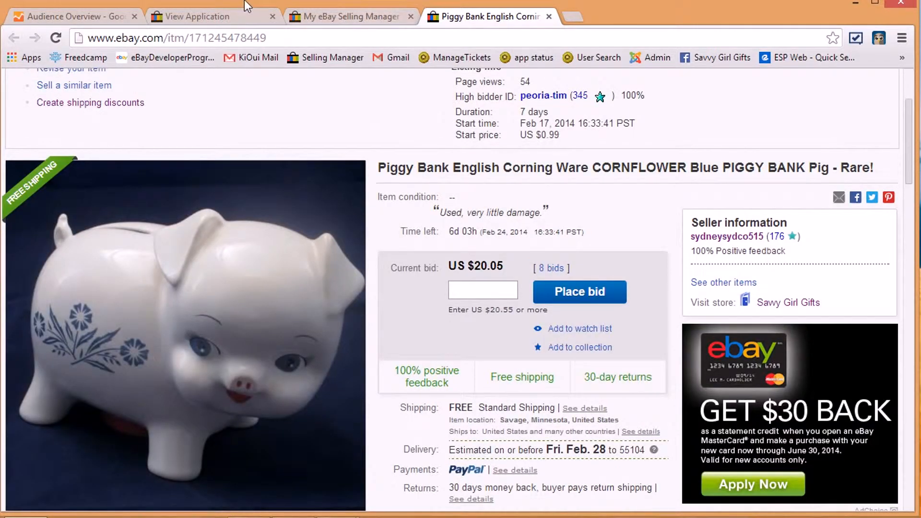
Step: Return to Google Analytics and open the Real-Time Overview for the Ki Googalytics Tracking account's All Web Site Data view
{"action": "left_click", "coordinate": [90, 12]}
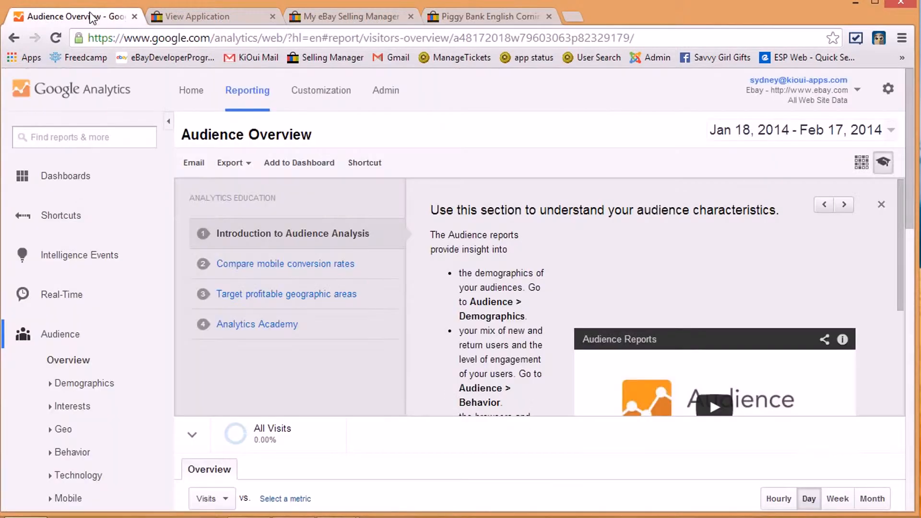
{"action": "left_click", "coordinate": [199, 100]}
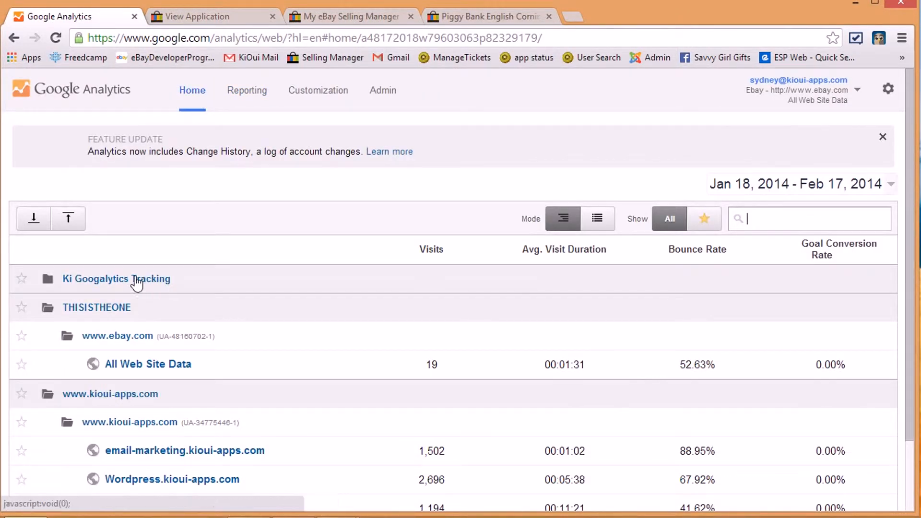
{"action": "left_click", "coordinate": [114, 285]}
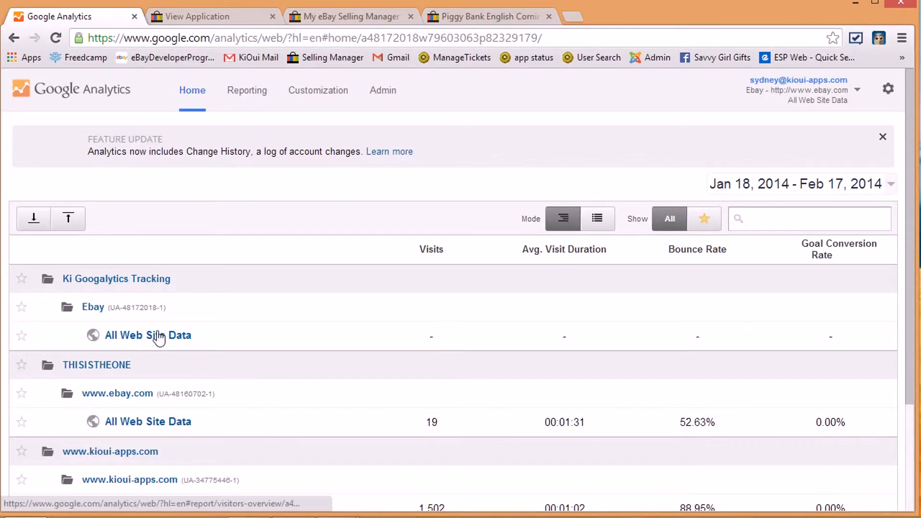
{"action": "left_click", "coordinate": [158, 337]}
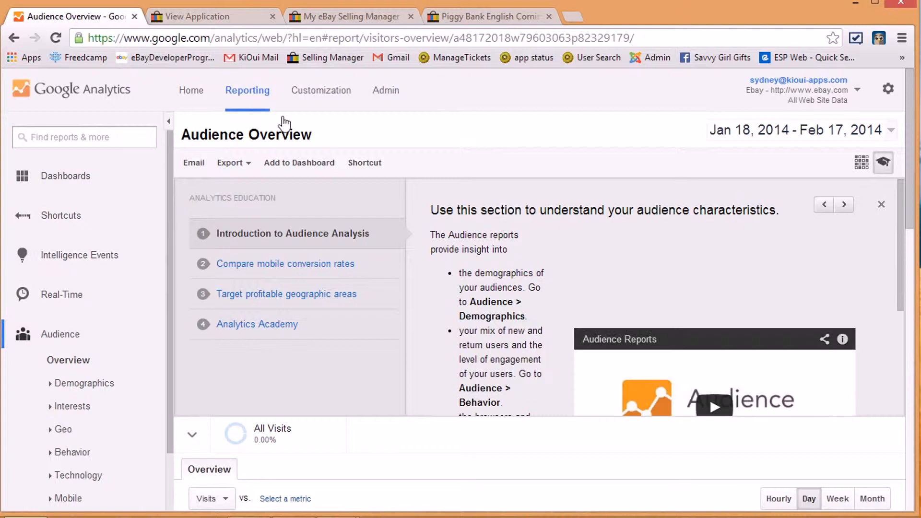
{"action": "left_click", "coordinate": [63, 294]}
{"action": "left_click", "coordinate": [73, 326]}
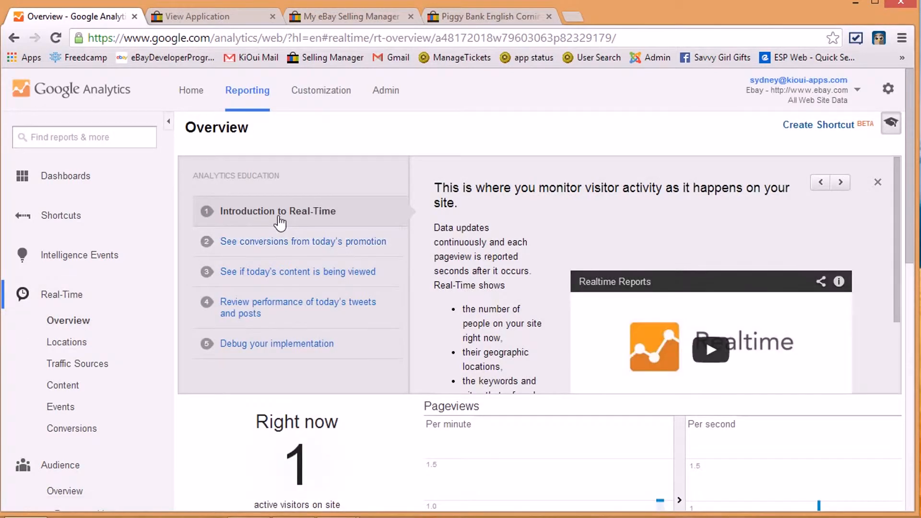
Step: Examine the Real-Time Overview's active visitors, pageviews, top active pages and top locations for the listing visit
{"action": "scroll", "coordinate": [281, 223], "scroll_direction": "down", "scroll_amount": 2}
{"action": "scroll", "coordinate": [280, 223], "scroll_direction": "down", "scroll_amount": 2}
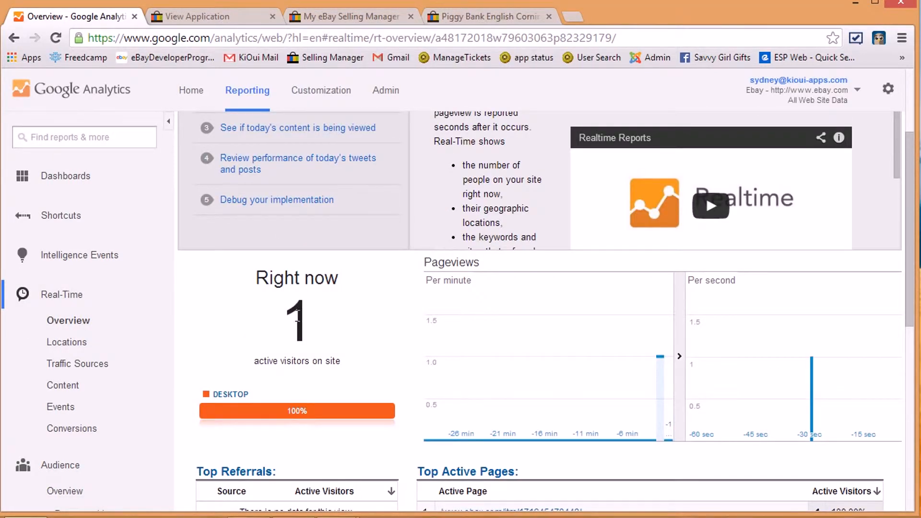
{"action": "scroll", "coordinate": [355, 292], "scroll_direction": "down", "scroll_amount": 4}
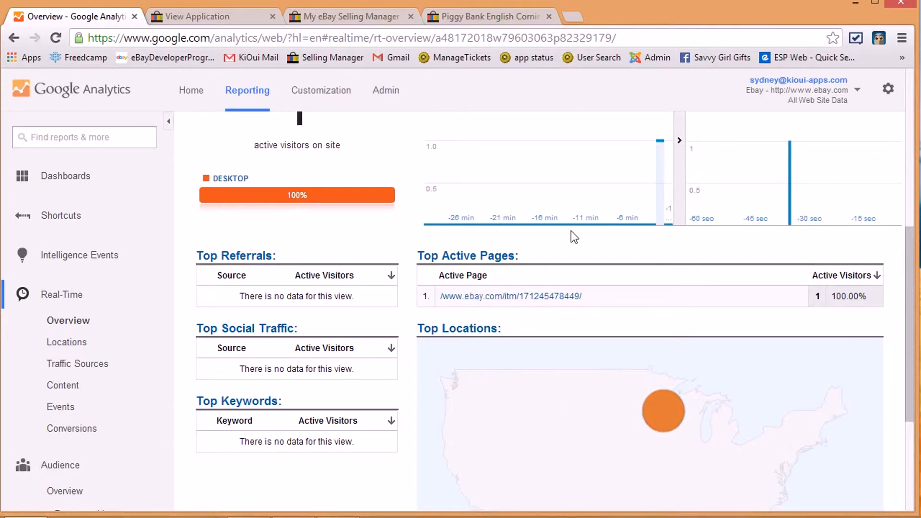
{"action": "scroll", "coordinate": [571, 231], "scroll_direction": "down", "scroll_amount": 3}
{"action": "scroll", "coordinate": [571, 231], "scroll_direction": "up", "scroll_amount": 8}
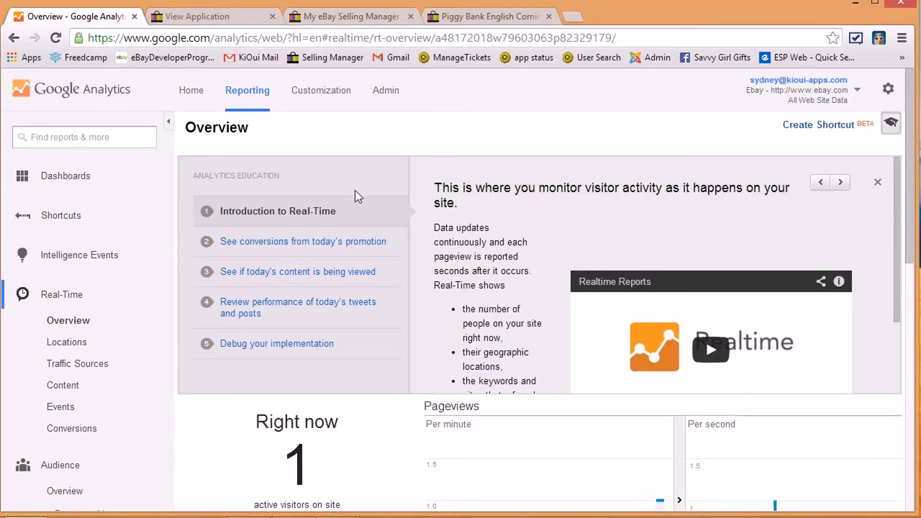
{"action": "scroll", "coordinate": [483, 300], "scroll_direction": "down", "scroll_amount": 2}
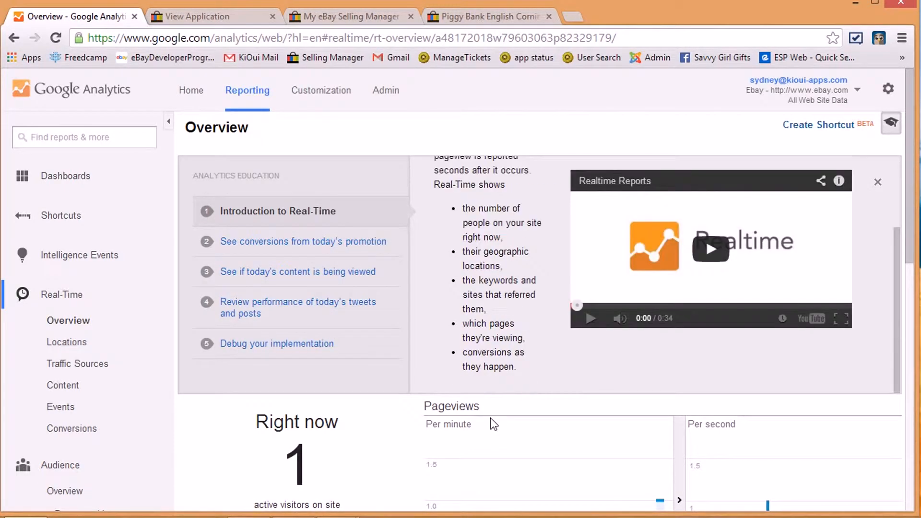
{"action": "scroll", "coordinate": [491, 418], "scroll_direction": "down", "scroll_amount": 4}
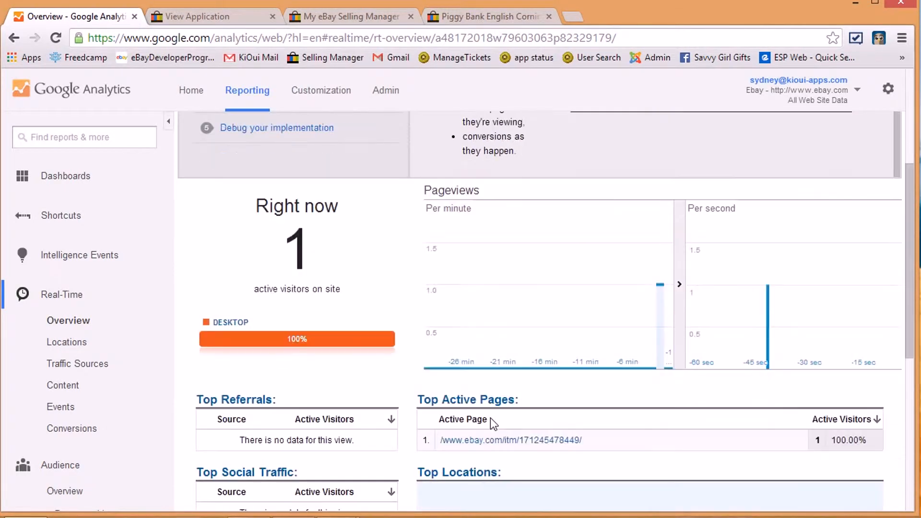
Step: Close the Piggy Bank listing page and return to the Real-Time Overview in Google Analytics
{"action": "left_click", "coordinate": [455, 16]}
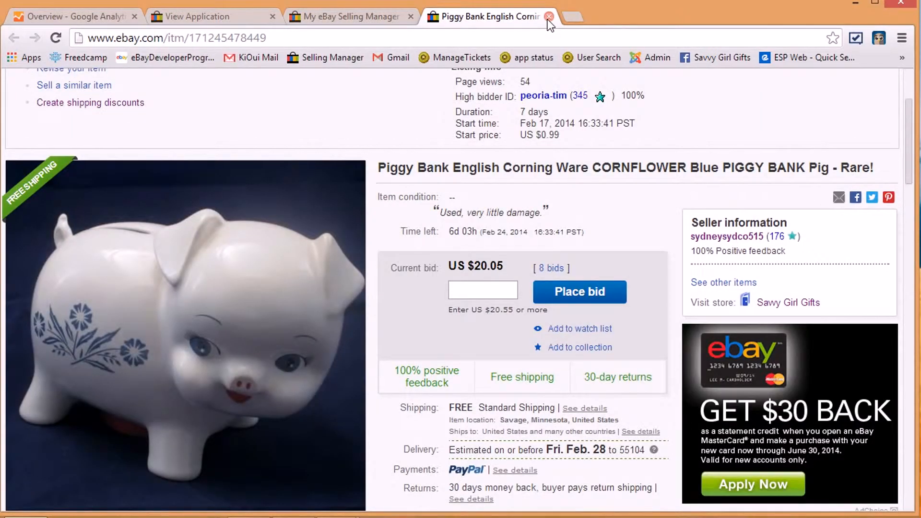
{"action": "left_click", "coordinate": [548, 16]}
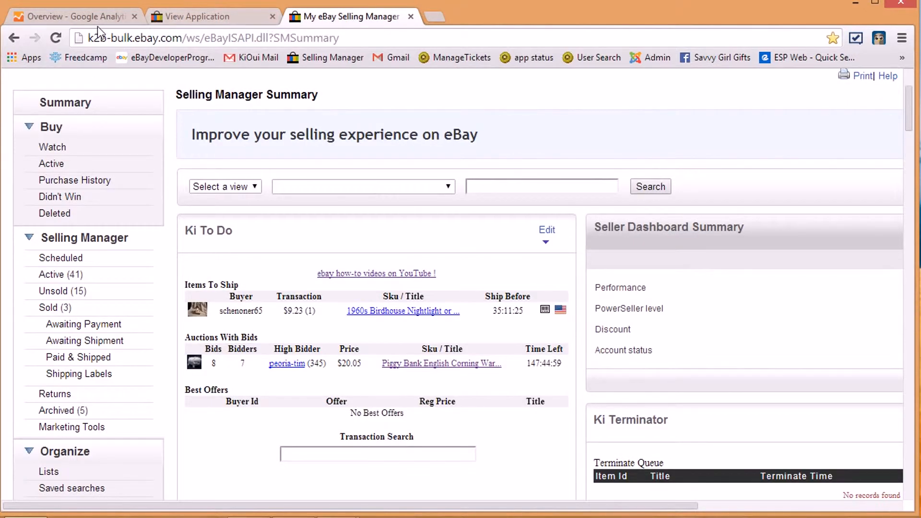
{"action": "scroll", "coordinate": [235, 177], "scroll_direction": "up", "scroll_amount": 3}
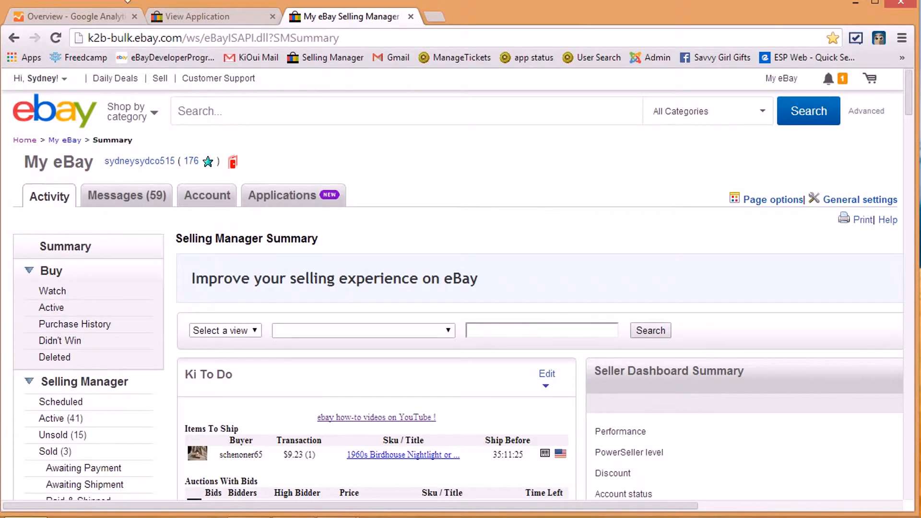
{"action": "left_click", "coordinate": [87, 16]}
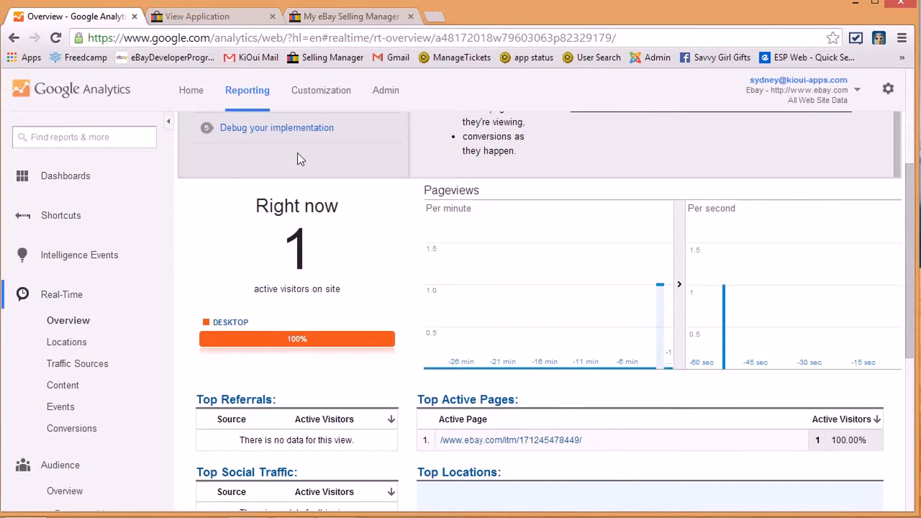
{"action": "scroll", "coordinate": [382, 182], "scroll_direction": "up", "scroll_amount": 5}
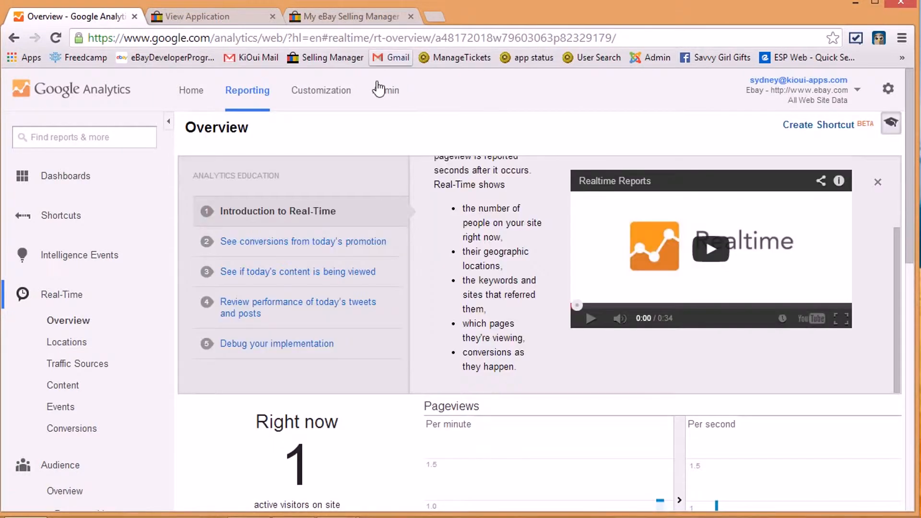
Step: Open the View Settings of All Web Site Data in the Ki Googalytics Tracking account and turn on Ecommerce tracking
{"action": "left_click", "coordinate": [382, 92]}
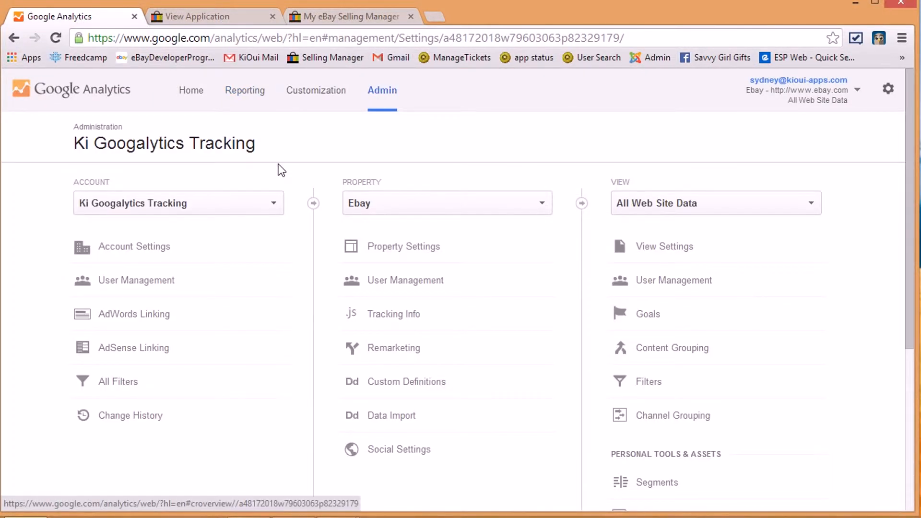
{"action": "left_click", "coordinate": [98, 207]}
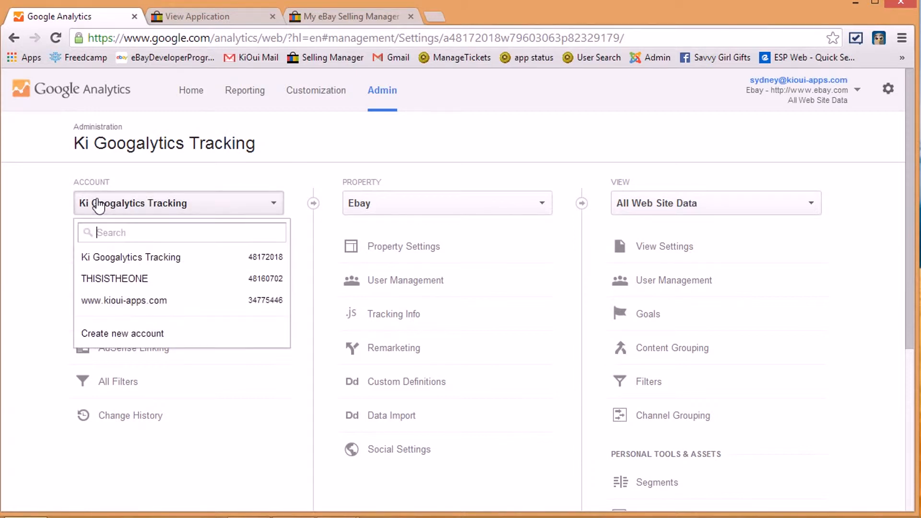
{"action": "left_click", "coordinate": [113, 259]}
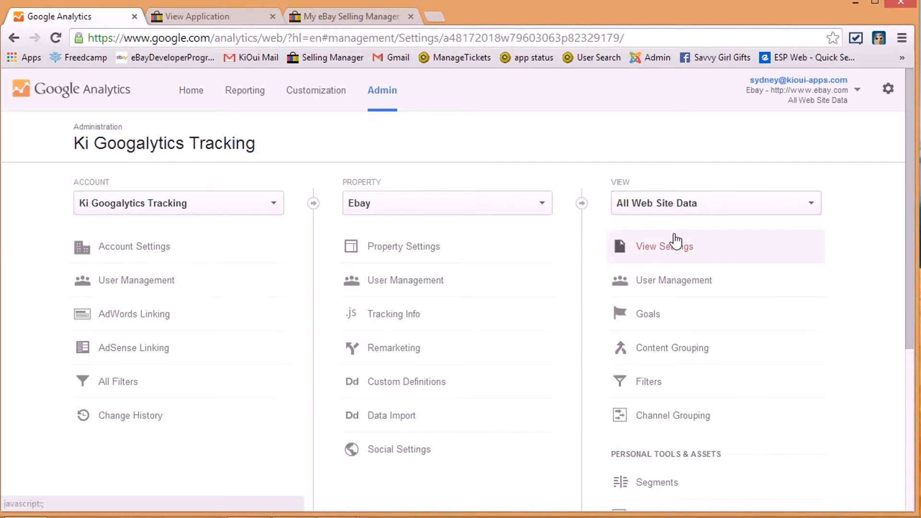
{"action": "left_click", "coordinate": [657, 251]}
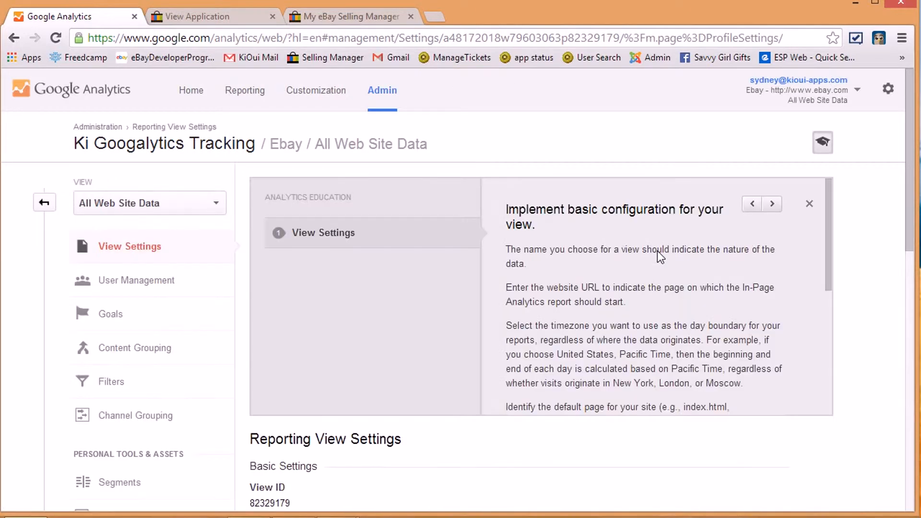
{"action": "scroll", "coordinate": [384, 189], "scroll_direction": "down", "scroll_amount": 9}
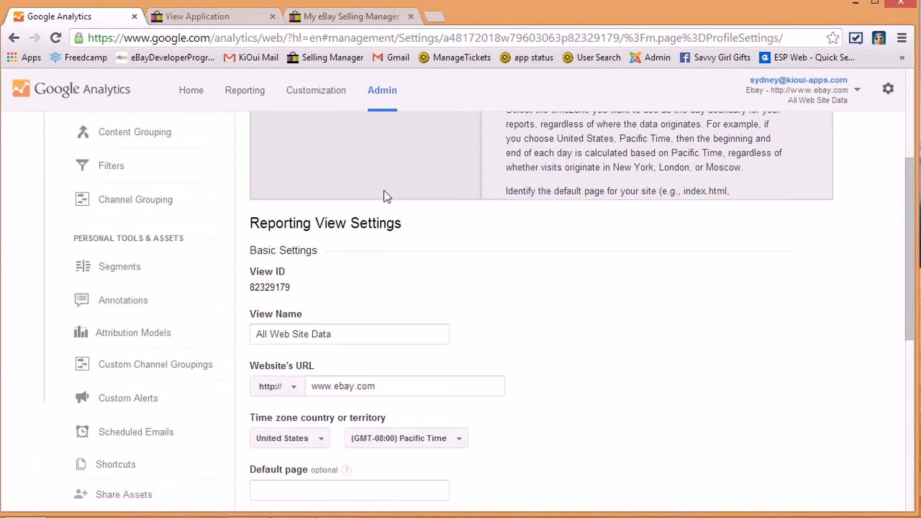
{"action": "scroll", "coordinate": [396, 211], "scroll_direction": "down", "scroll_amount": 3}
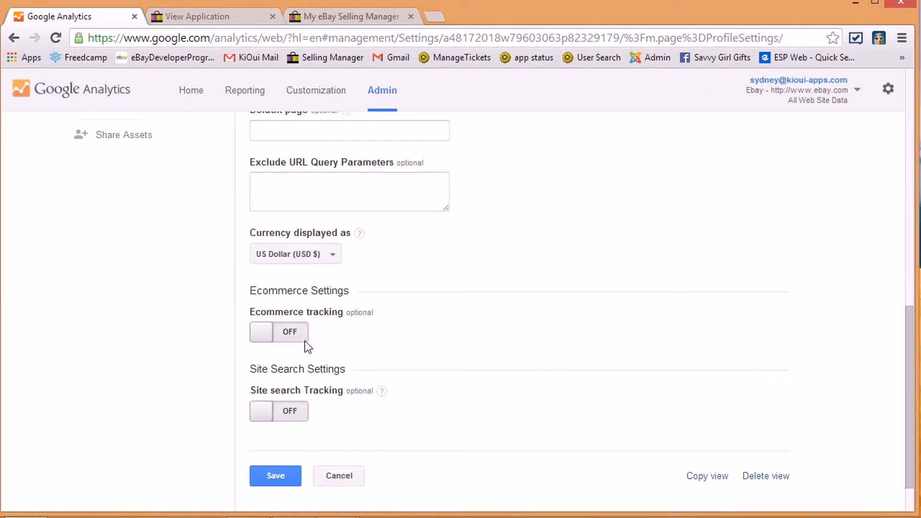
{"action": "left_click", "coordinate": [270, 335]}
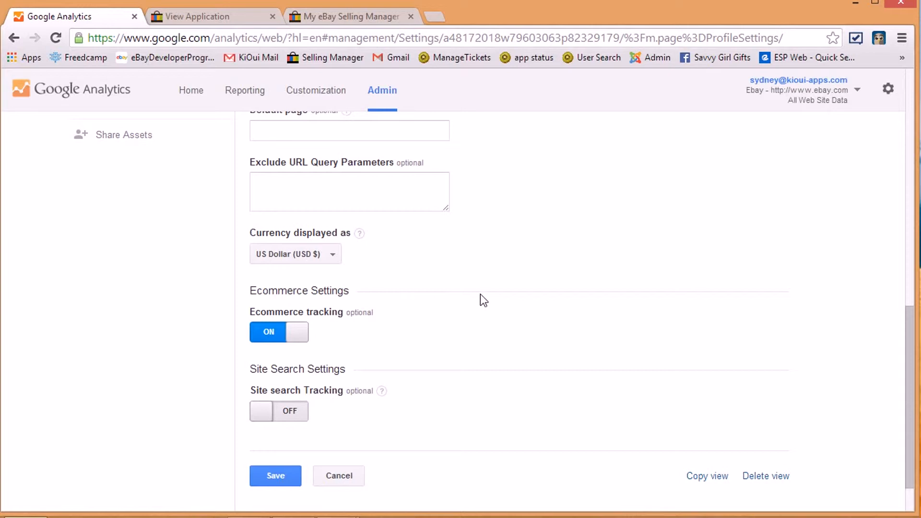
{"action": "scroll", "coordinate": [479, 296], "scroll_direction": "up", "scroll_amount": 10}
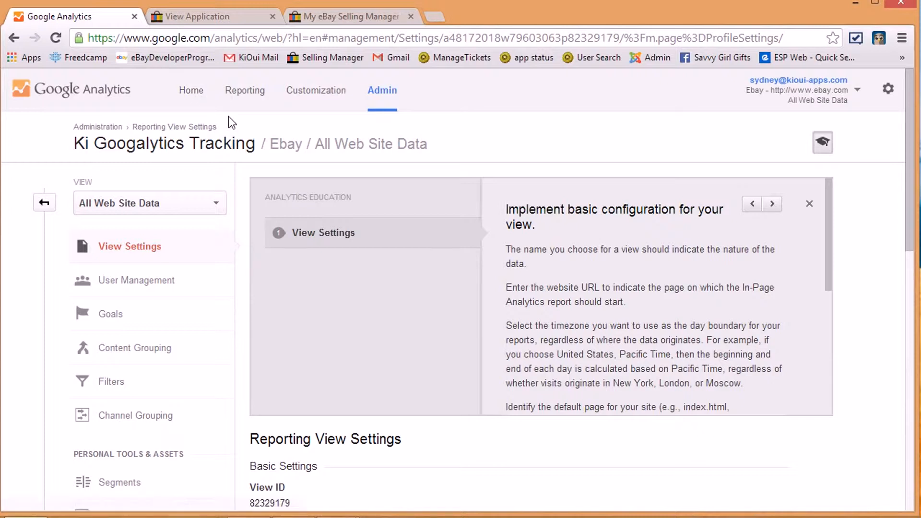
{"action": "left_click", "coordinate": [202, 98]}
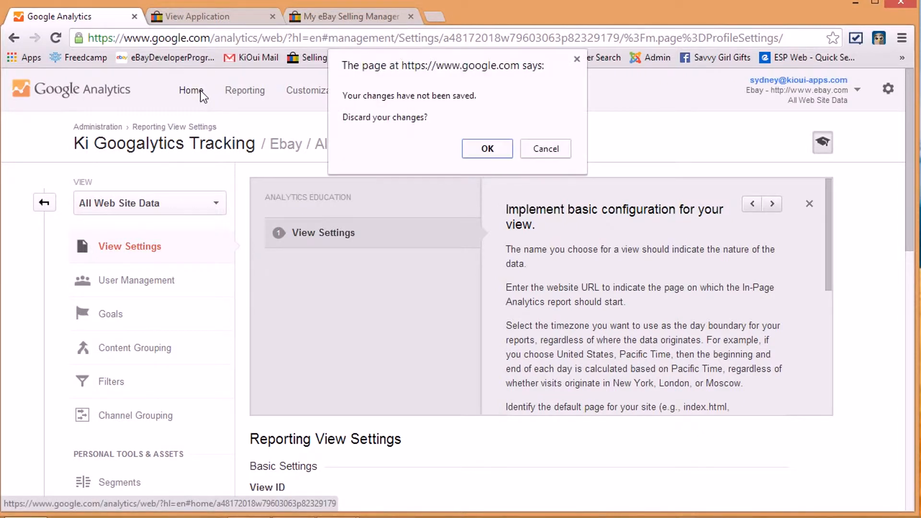
{"action": "left_click", "coordinate": [553, 149]}
Step: Save the Reporting View Settings and return to the Google Analytics account list
{"action": "scroll", "coordinate": [343, 297], "scroll_direction": "down", "scroll_amount": 10}
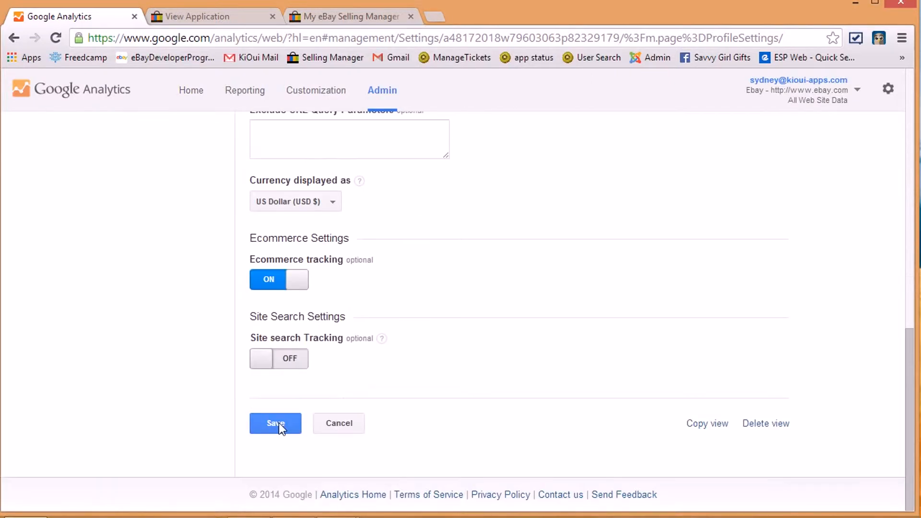
{"action": "left_click", "coordinate": [284, 424]}
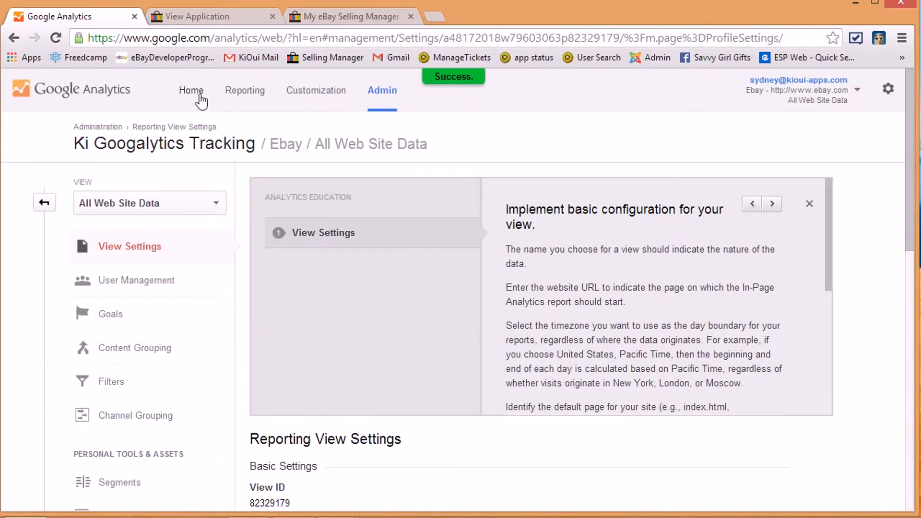
{"action": "left_click", "coordinate": [200, 91]}
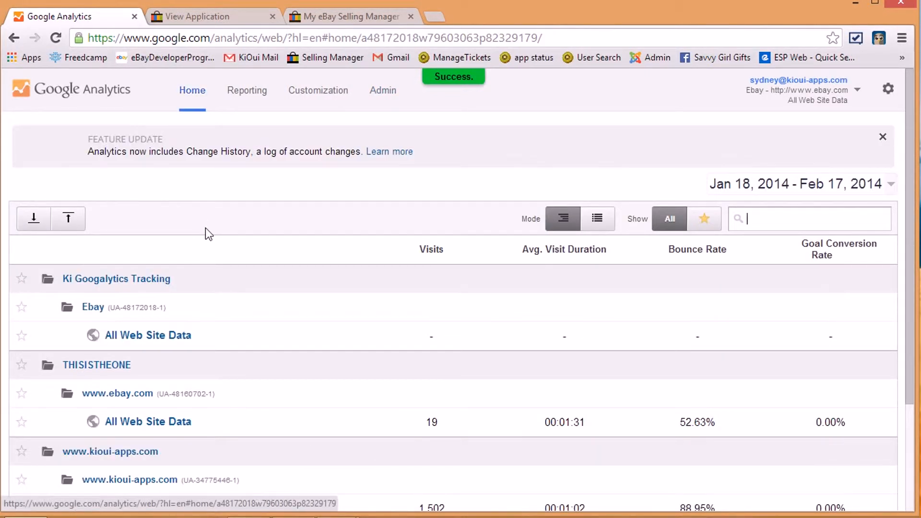
{"action": "scroll", "coordinate": [208, 289], "scroll_direction": "down", "scroll_amount": 3}
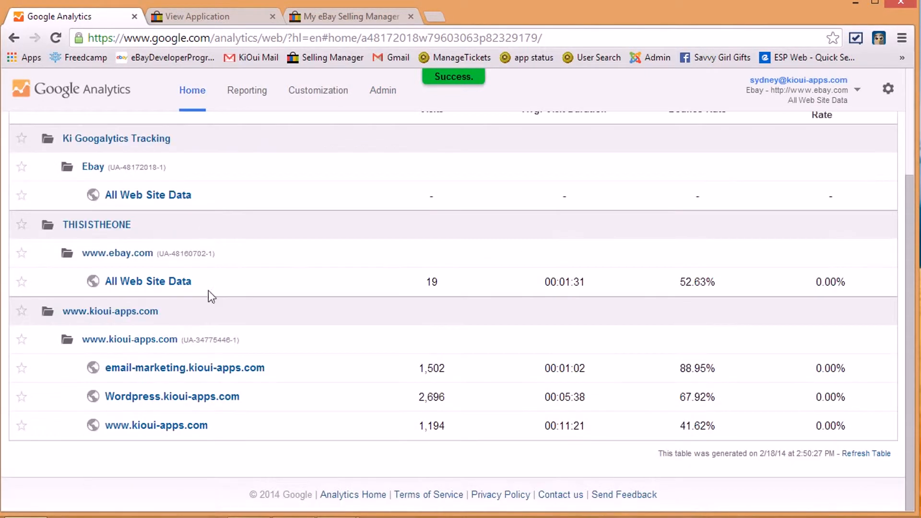
{"action": "left_click", "coordinate": [133, 340]}
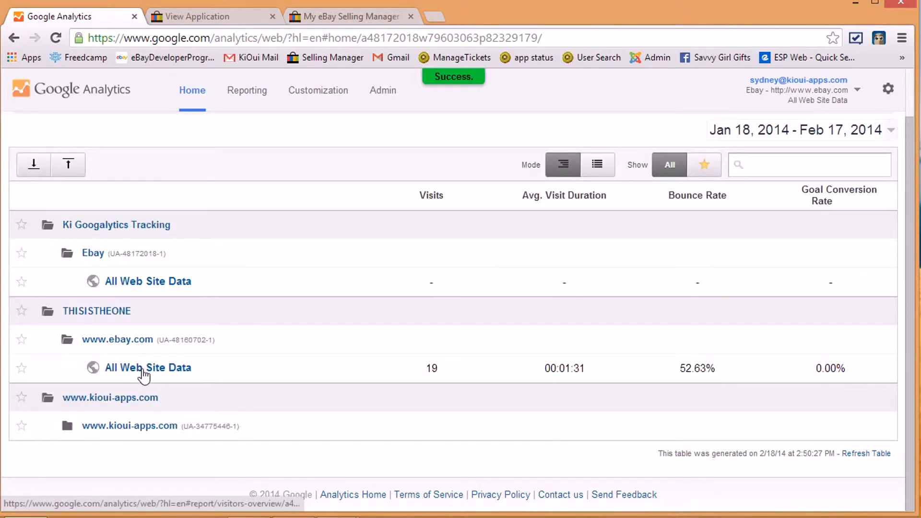
{"action": "left_click", "coordinate": [135, 427]}
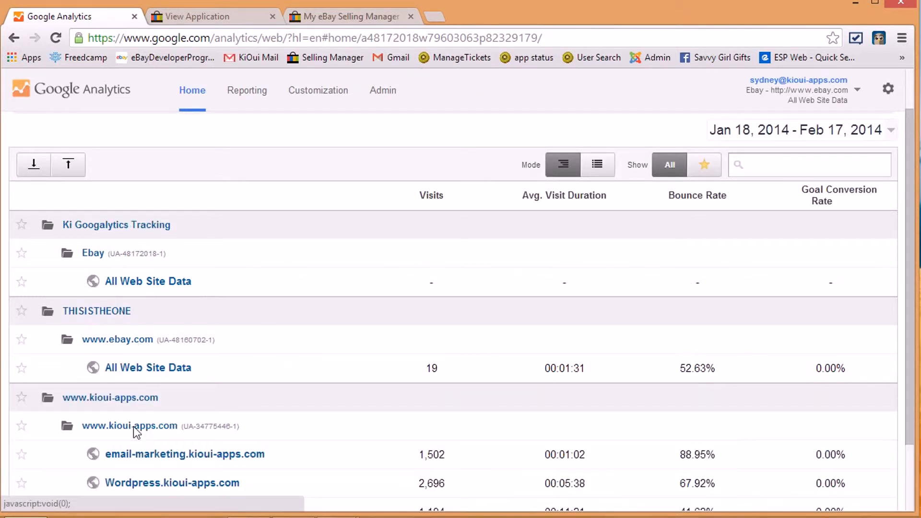
{"action": "scroll", "coordinate": [177, 418], "scroll_direction": "down", "scroll_amount": 2}
{"action": "left_click", "coordinate": [172, 429]}
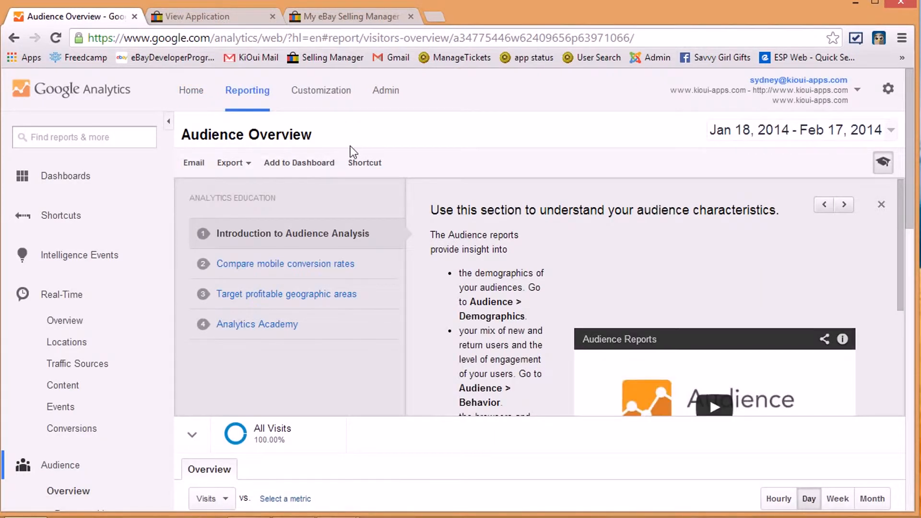
{"action": "scroll", "coordinate": [350, 151], "scroll_direction": "down", "scroll_amount": 6}
{"action": "scroll", "coordinate": [326, 182], "scroll_direction": "up", "scroll_amount": 1}
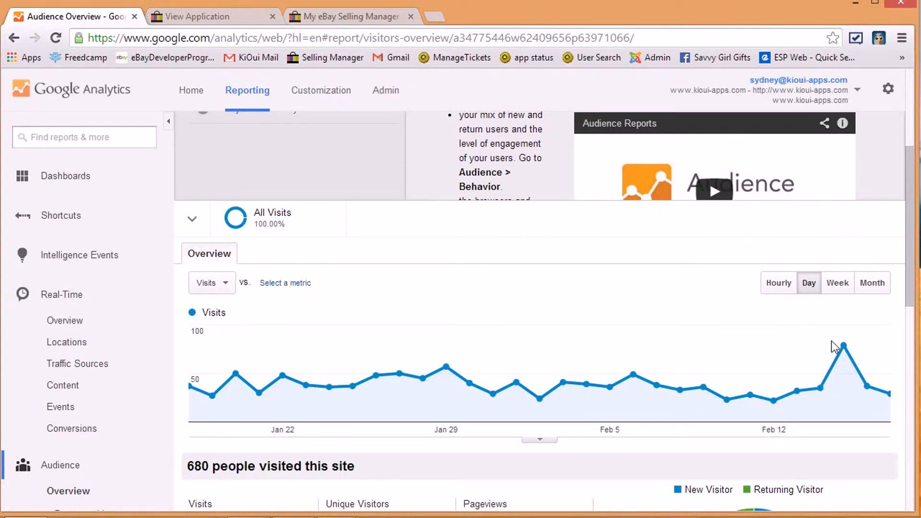
{"action": "scroll", "coordinate": [594, 294], "scroll_direction": "down", "scroll_amount": 2}
{"action": "scroll", "coordinate": [562, 243], "scroll_direction": "down", "scroll_amount": 1}
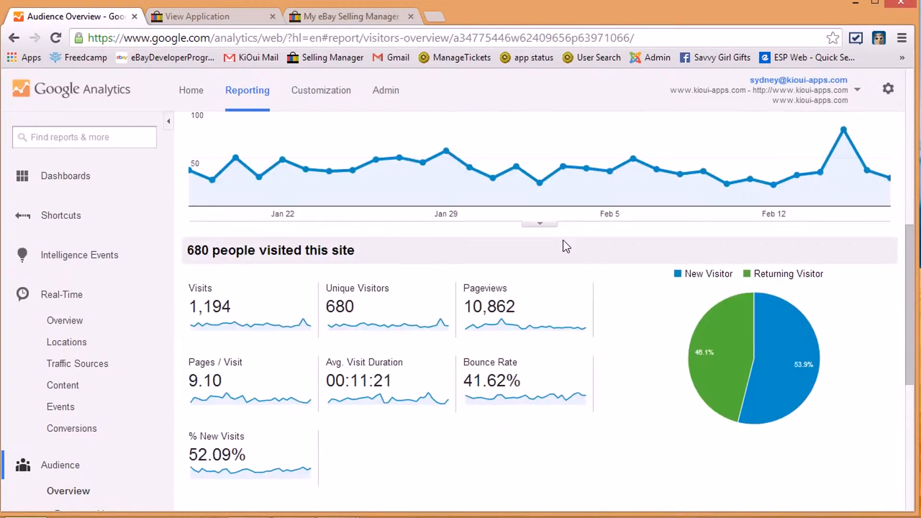
{"action": "scroll", "coordinate": [395, 162], "scroll_direction": "down", "scroll_amount": 1}
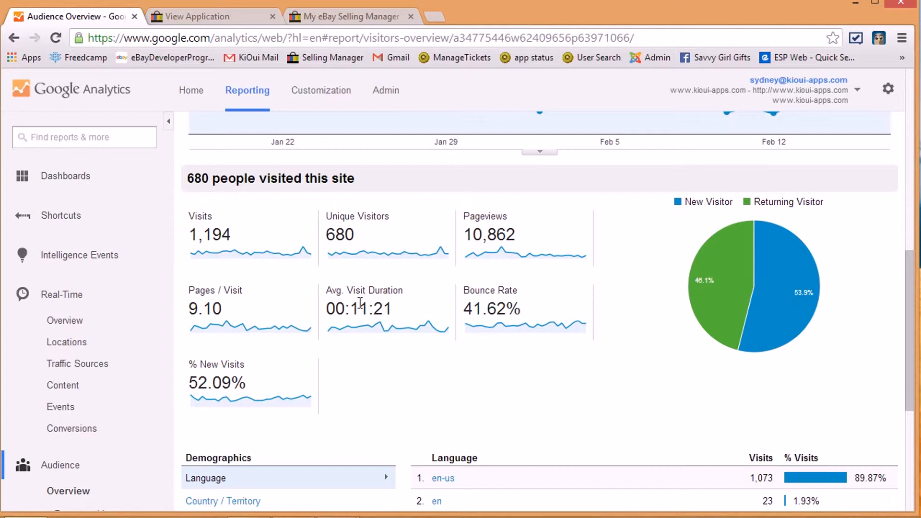
{"action": "left_click_drag", "start_coordinate": [353, 307], "coordinate": [404, 313]}
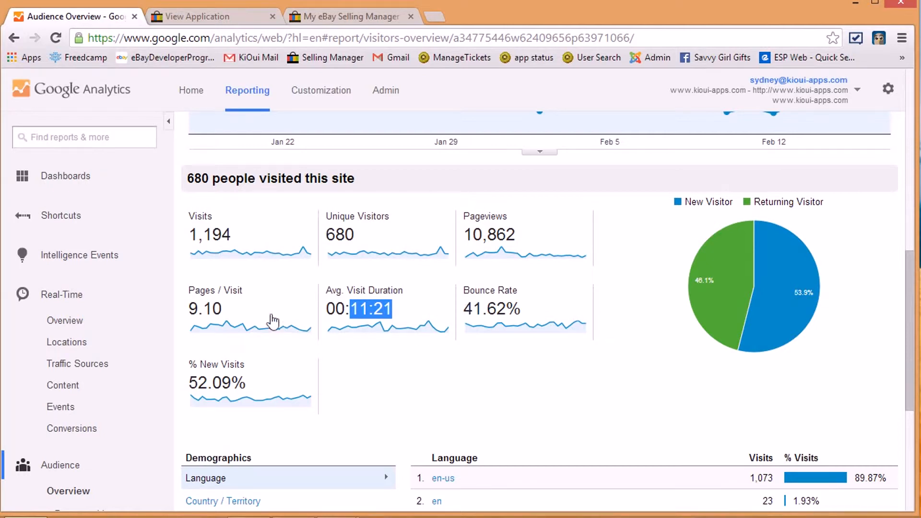
{"action": "left_click", "coordinate": [168, 392]}
{"action": "left_click_drag", "start_coordinate": [168, 393], "coordinate": [211, 377]}
{"action": "scroll", "coordinate": [295, 247], "scroll_direction": "down", "scroll_amount": 3}
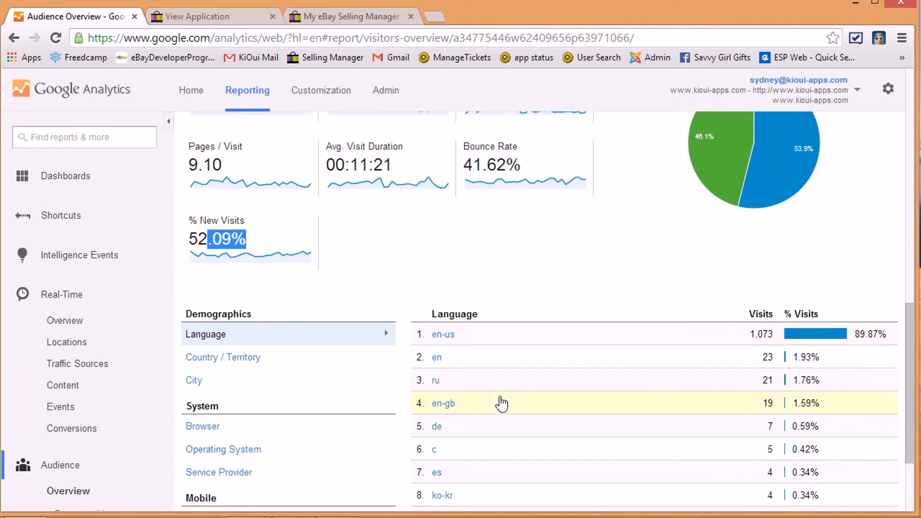
{"action": "scroll", "coordinate": [479, 403], "scroll_direction": "down", "scroll_amount": 3}
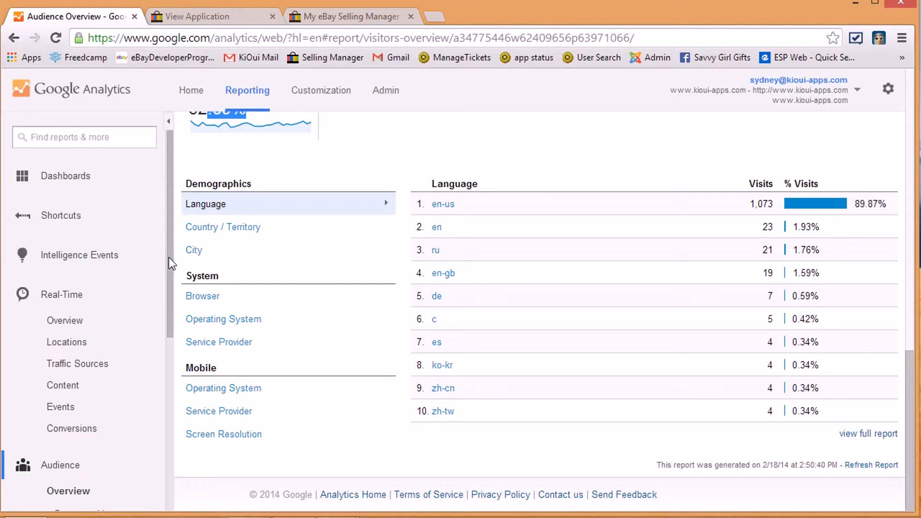
Step: Open the Mobile Overview report under Audience and review the visits by device category
{"action": "scroll", "coordinate": [165, 297], "scroll_direction": "down", "scroll_amount": 4}
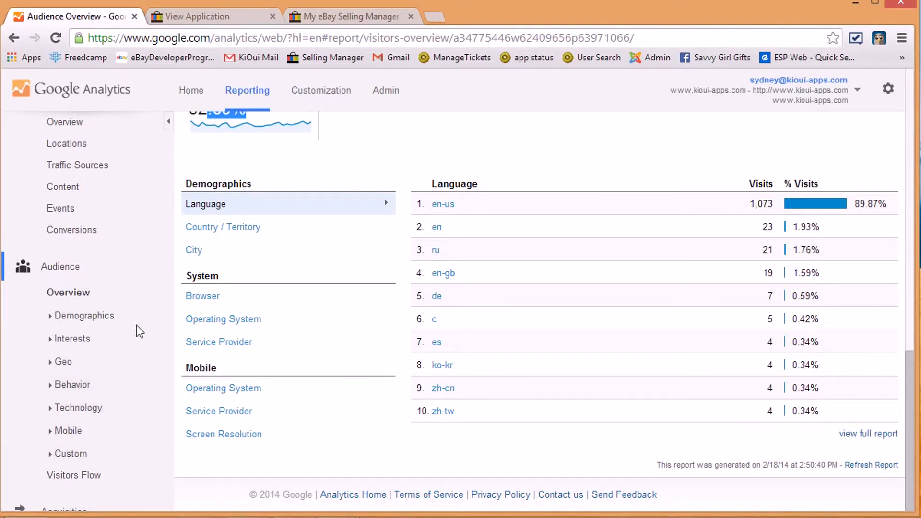
{"action": "left_click", "coordinate": [85, 431]}
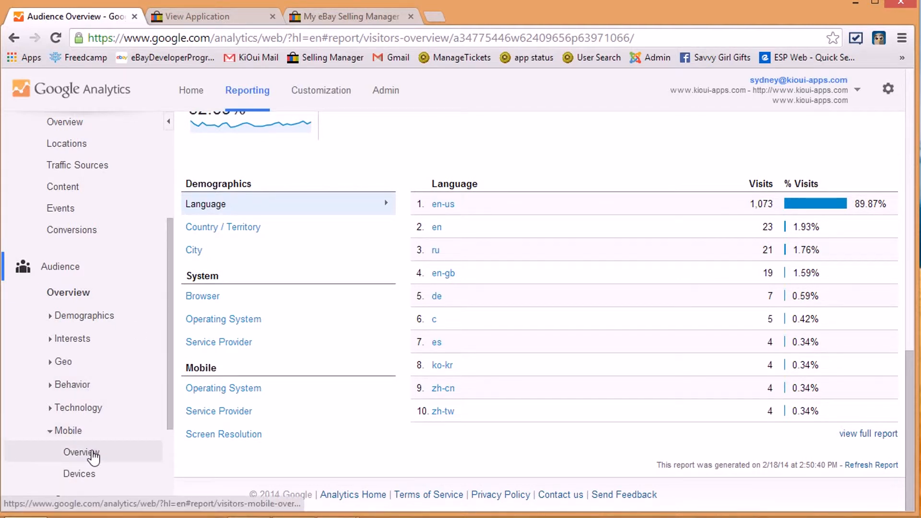
{"action": "left_click", "coordinate": [87, 452]}
{"action": "scroll", "coordinate": [427, 127], "scroll_direction": "down", "scroll_amount": 5}
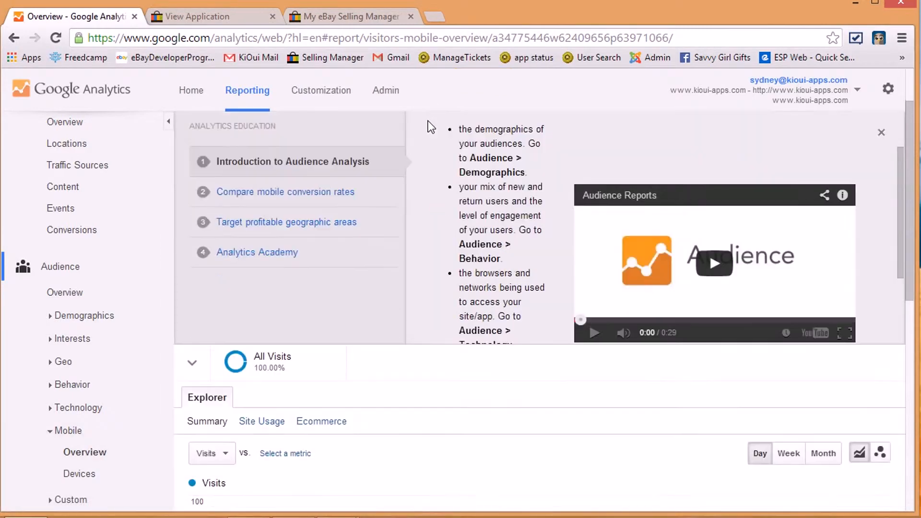
{"action": "scroll", "coordinate": [456, 235], "scroll_direction": "down", "scroll_amount": 3}
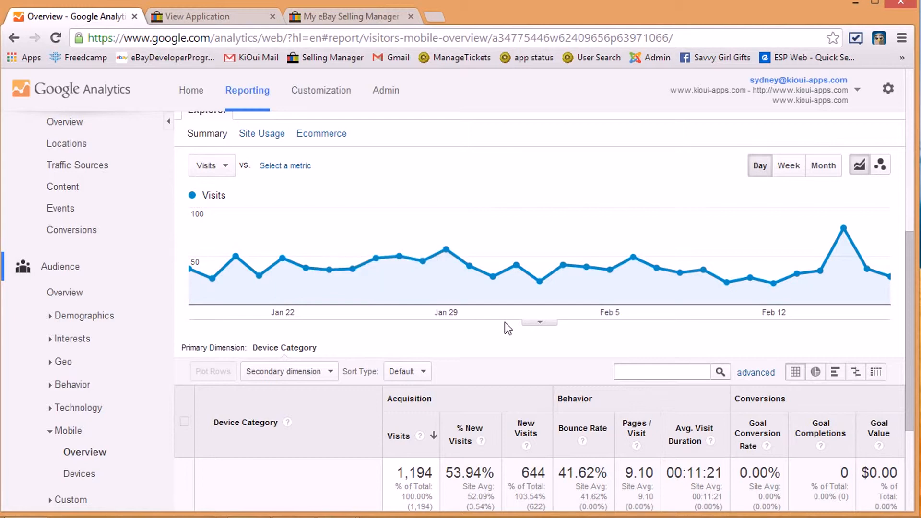
{"action": "scroll", "coordinate": [503, 321], "scroll_direction": "down", "scroll_amount": 3}
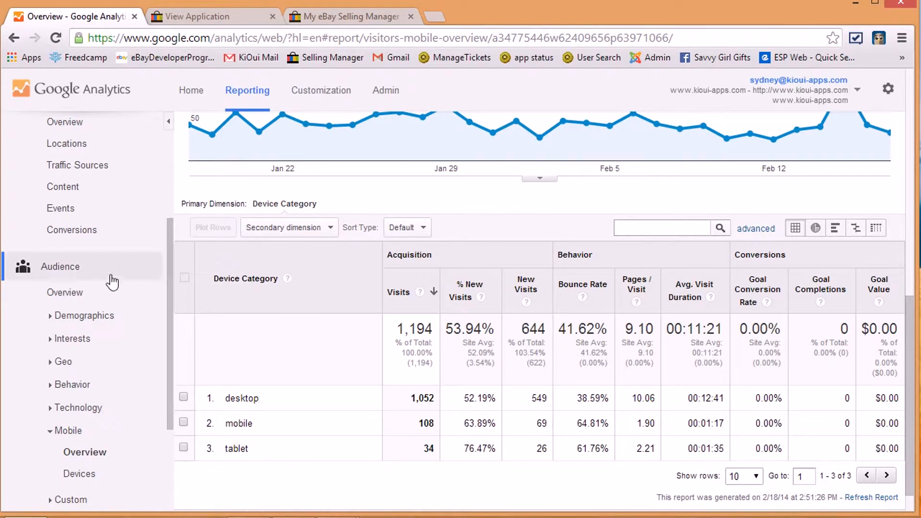
{"action": "scroll", "coordinate": [112, 282], "scroll_direction": "down", "scroll_amount": 3}
{"action": "scroll", "coordinate": [113, 281], "scroll_direction": "down", "scroll_amount": 1}
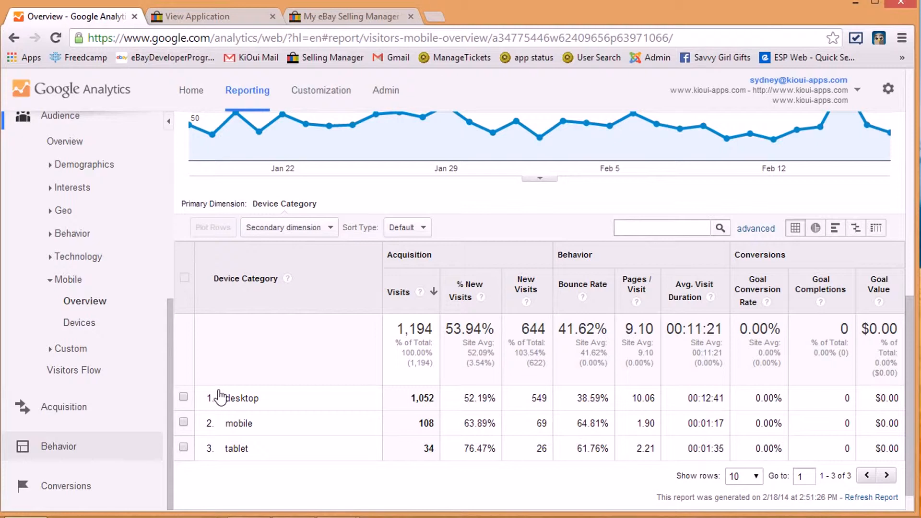
{"action": "left_click", "coordinate": [73, 488]}
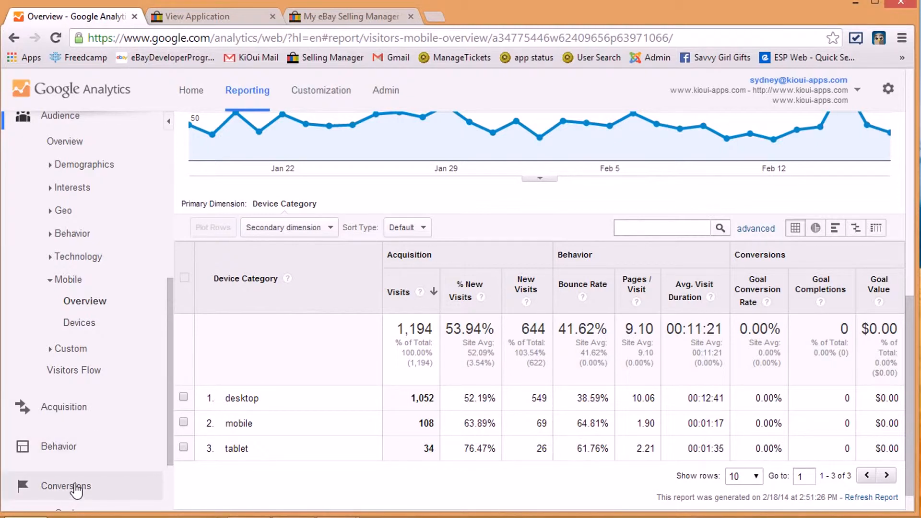
{"action": "scroll", "coordinate": [315, 294], "scroll_direction": "down", "scroll_amount": 1}
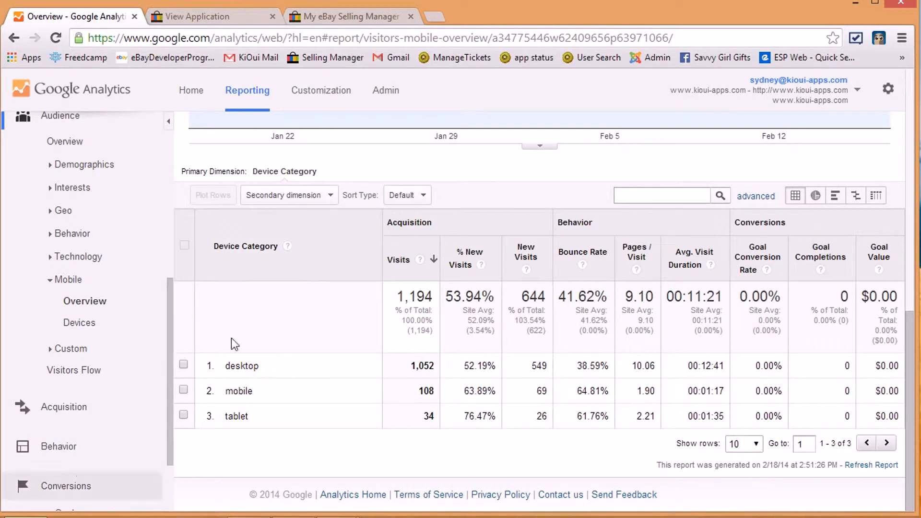
{"action": "left_click_drag", "start_coordinate": [169, 317], "coordinate": [171, 393]}
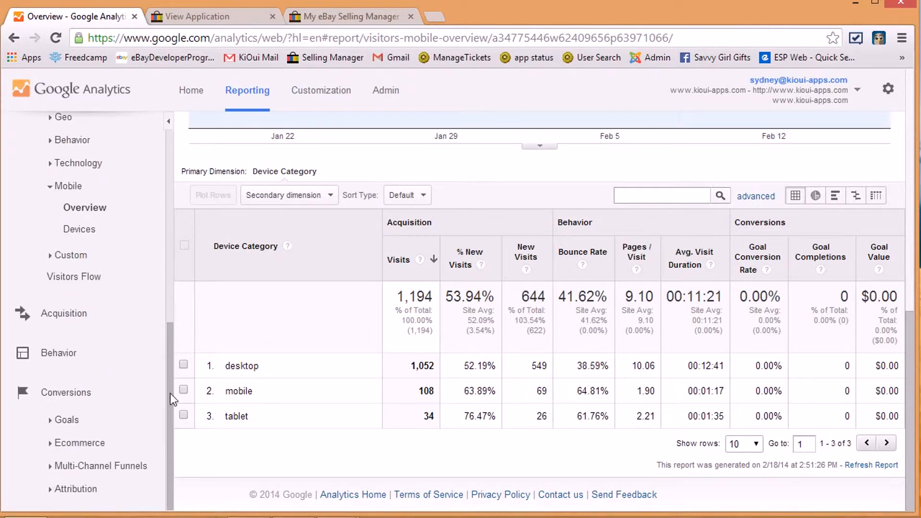
{"action": "left_click", "coordinate": [68, 443]}
{"action": "left_click", "coordinate": [91, 468]}
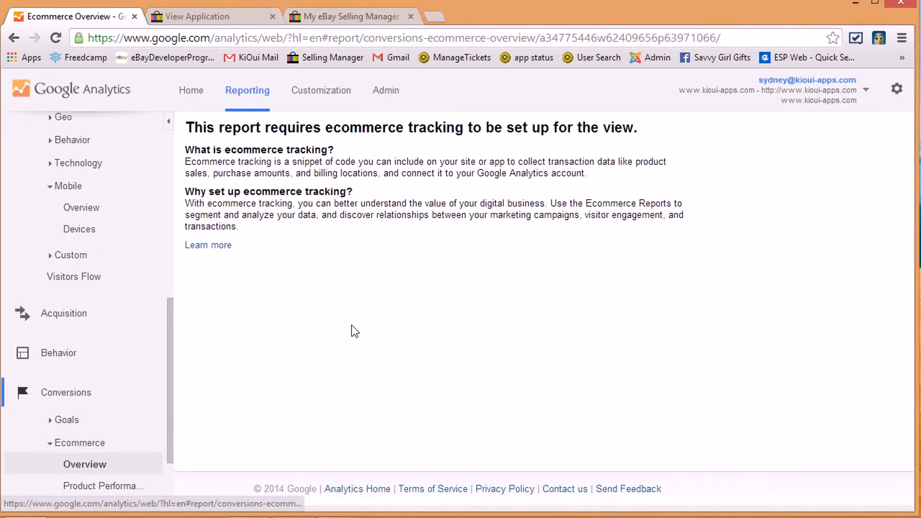
{"action": "scroll", "coordinate": [81, 254], "scroll_direction": "up", "scroll_amount": 10}
{"action": "scroll", "coordinate": [88, 258], "scroll_direction": "up", "scroll_amount": 1}
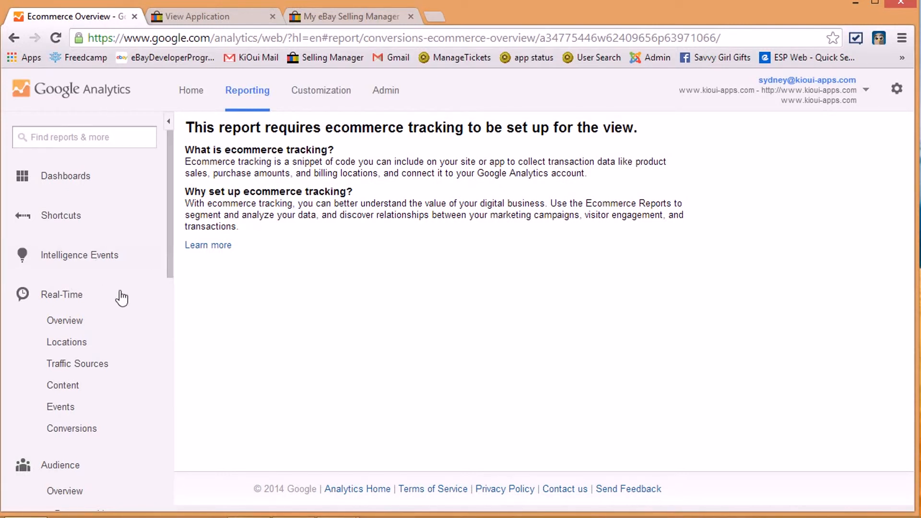
{"action": "left_click", "coordinate": [190, 96]}
{"action": "scroll", "coordinate": [168, 251], "scroll_direction": "down", "scroll_amount": 3}
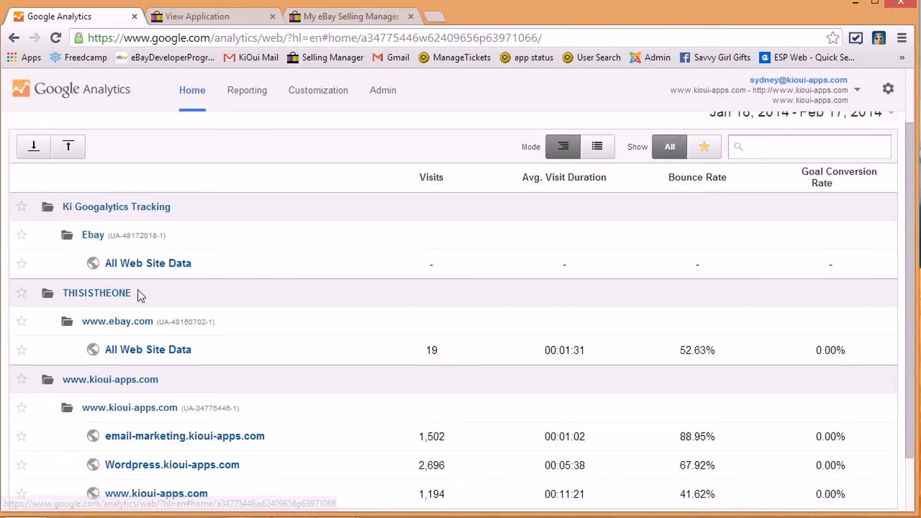
{"action": "left_click", "coordinate": [139, 350]}
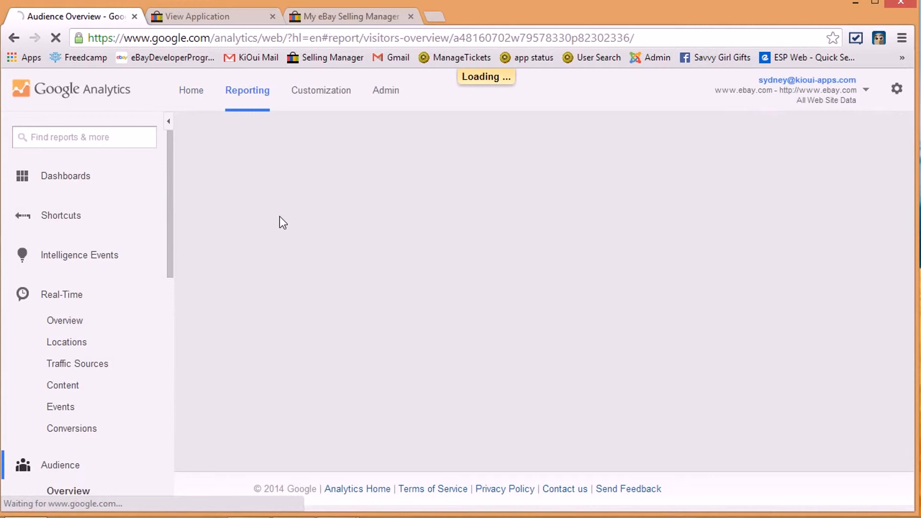
{"action": "scroll", "coordinate": [300, 183], "scroll_direction": "down", "scroll_amount": 9}
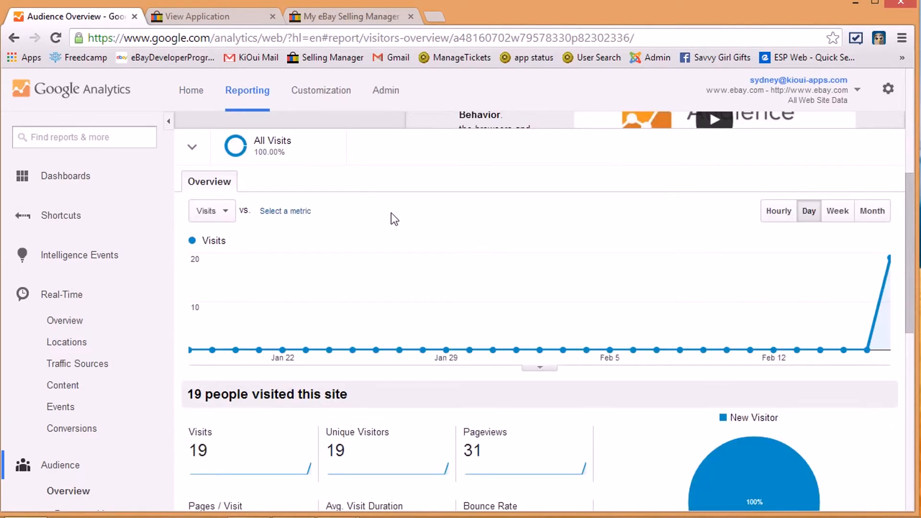
{"action": "scroll", "coordinate": [390, 212], "scroll_direction": "down", "scroll_amount": 5}
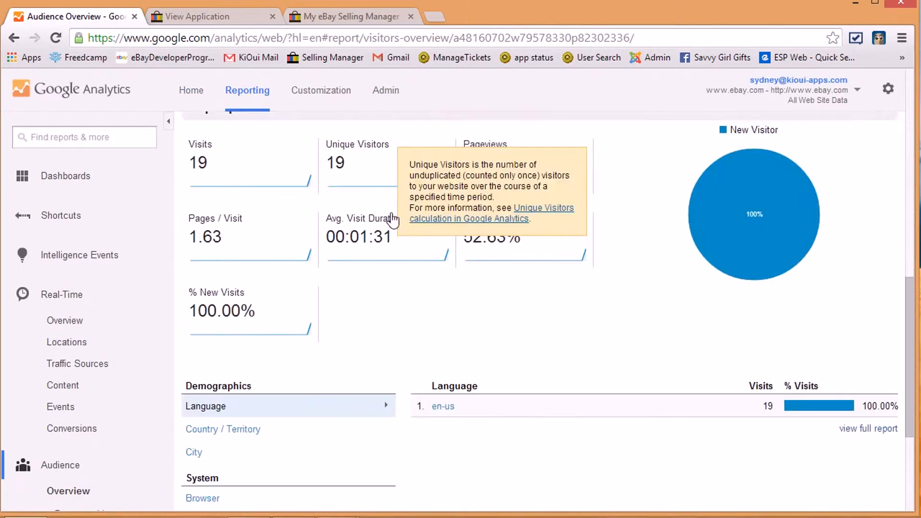
{"action": "scroll", "coordinate": [391, 217], "scroll_direction": "down", "scroll_amount": 2}
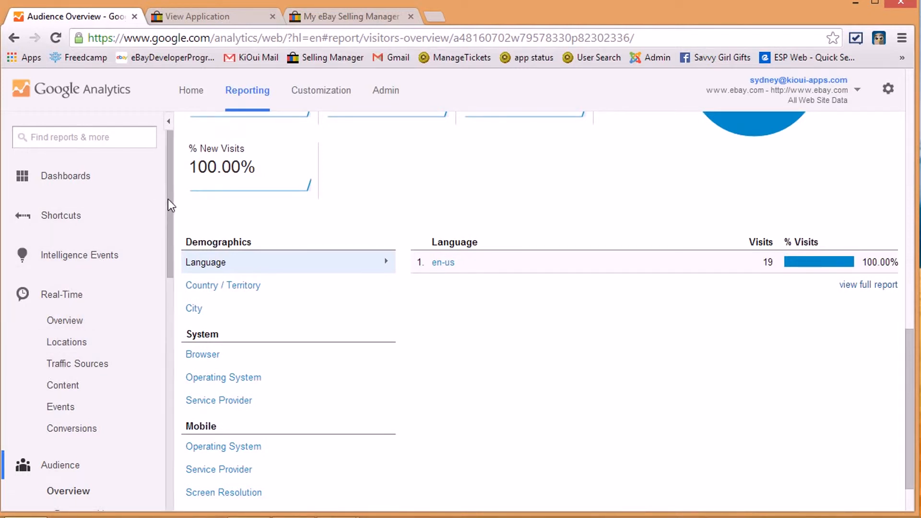
{"action": "scroll", "coordinate": [171, 205], "scroll_direction": "down", "scroll_amount": 2}
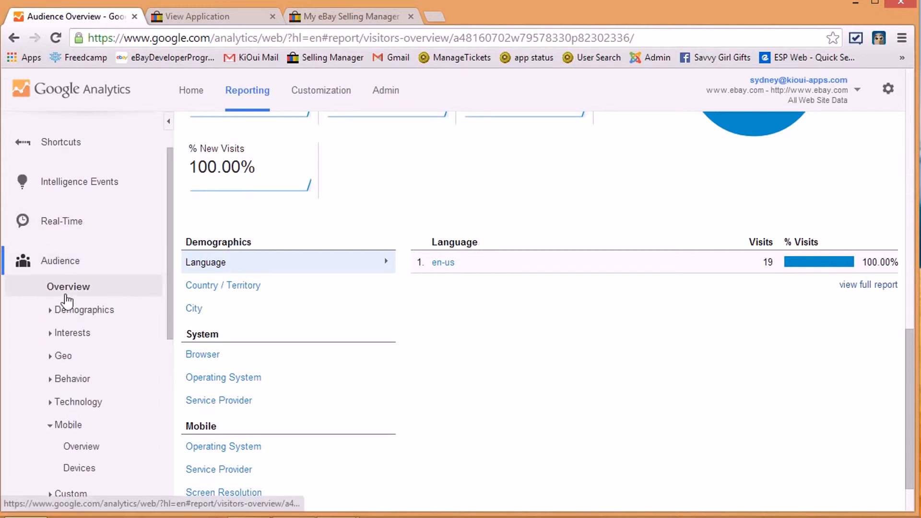
{"action": "left_click", "coordinate": [66, 293]}
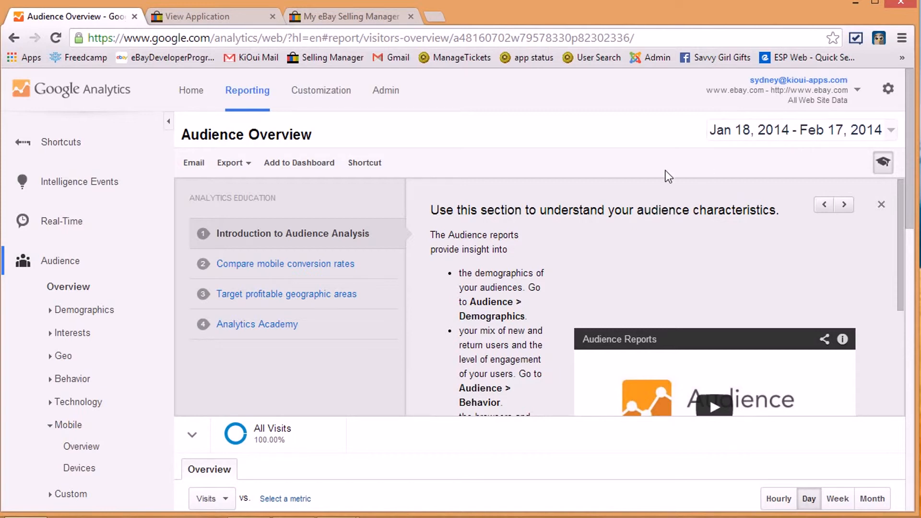
{"action": "scroll", "coordinate": [665, 172], "scroll_direction": "down", "scroll_amount": 2}
{"action": "scroll", "coordinate": [518, 329], "scroll_direction": "down", "scroll_amount": 6}
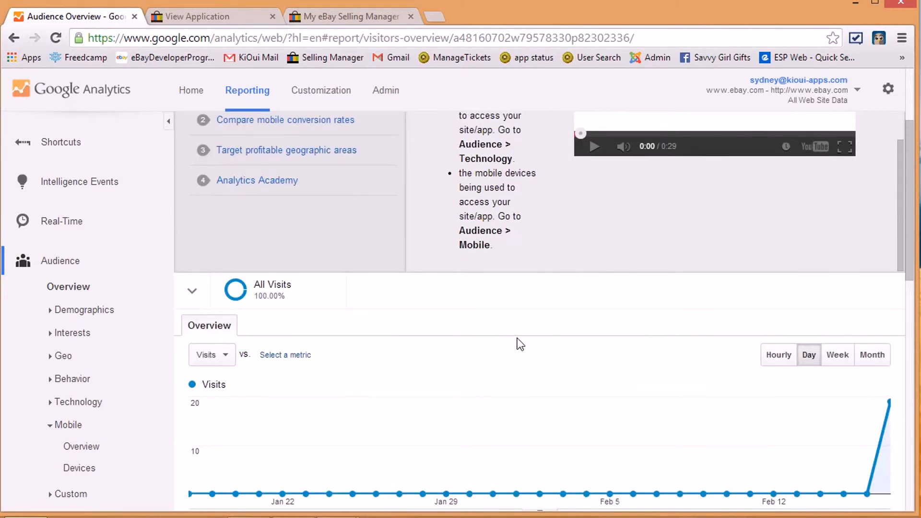
{"action": "scroll", "coordinate": [521, 344], "scroll_direction": "down", "scroll_amount": 7}
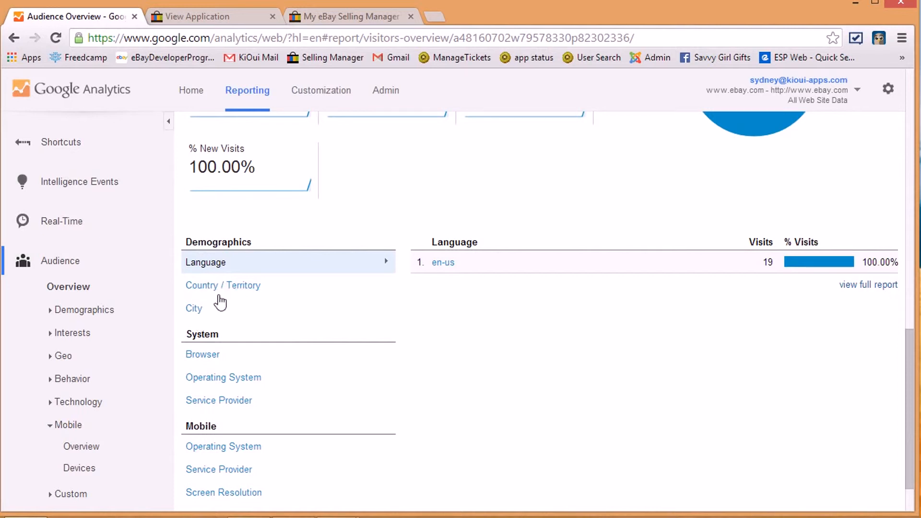
{"action": "left_click", "coordinate": [190, 310]}
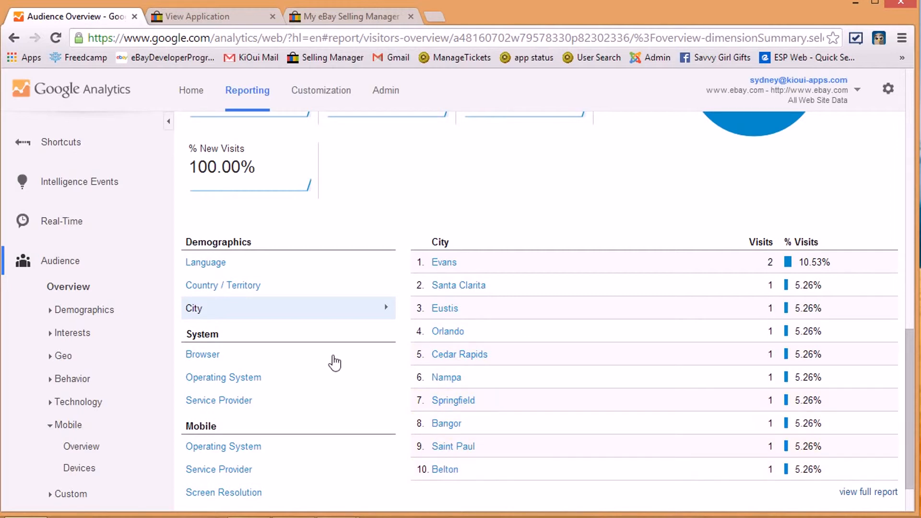
{"action": "scroll", "coordinate": [335, 363], "scroll_direction": "down", "scroll_amount": 2}
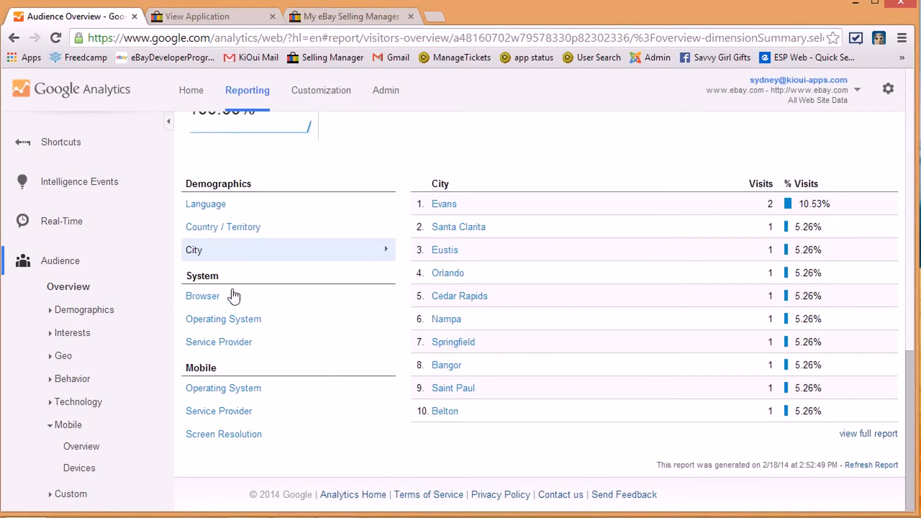
{"action": "left_click", "coordinate": [220, 324]}
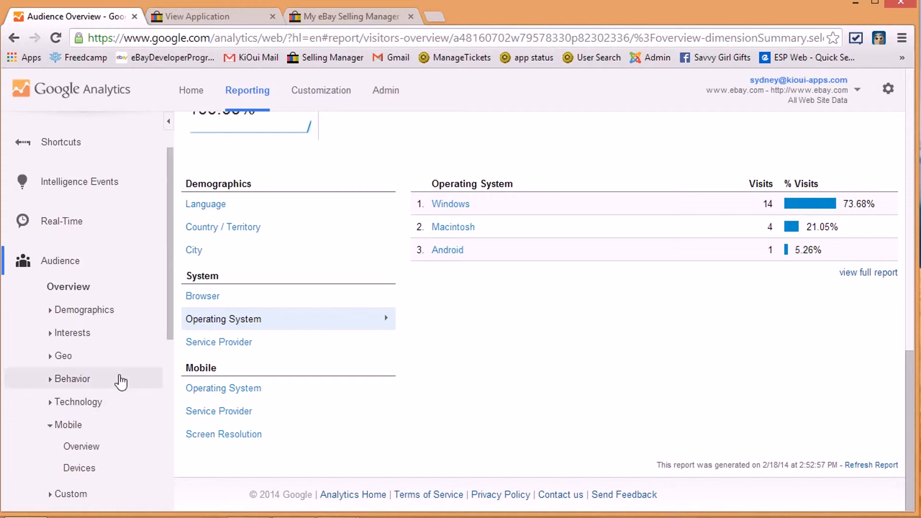
Step: Open the New vs Returning report under Audience Behavior and review its Visitor Type table
{"action": "left_click", "coordinate": [102, 384]}
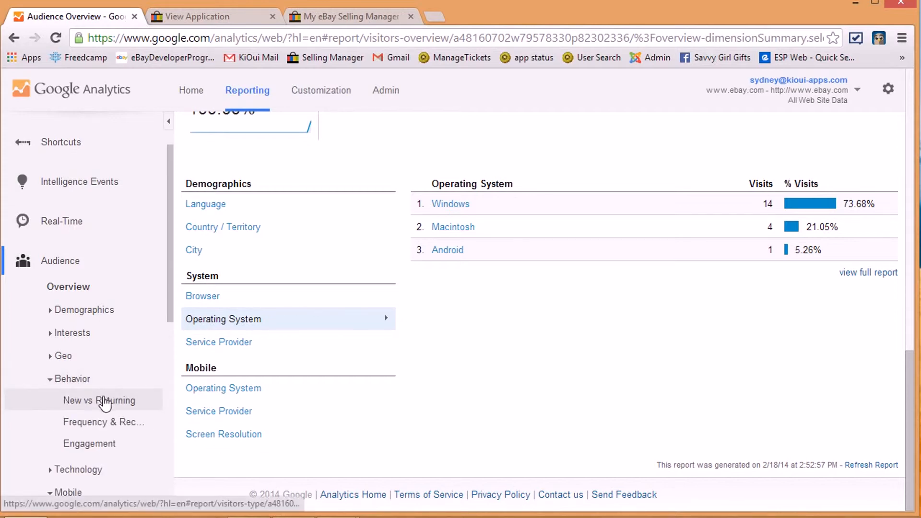
{"action": "left_click", "coordinate": [106, 402]}
{"action": "scroll", "coordinate": [404, 252], "scroll_direction": "down", "scroll_amount": 10}
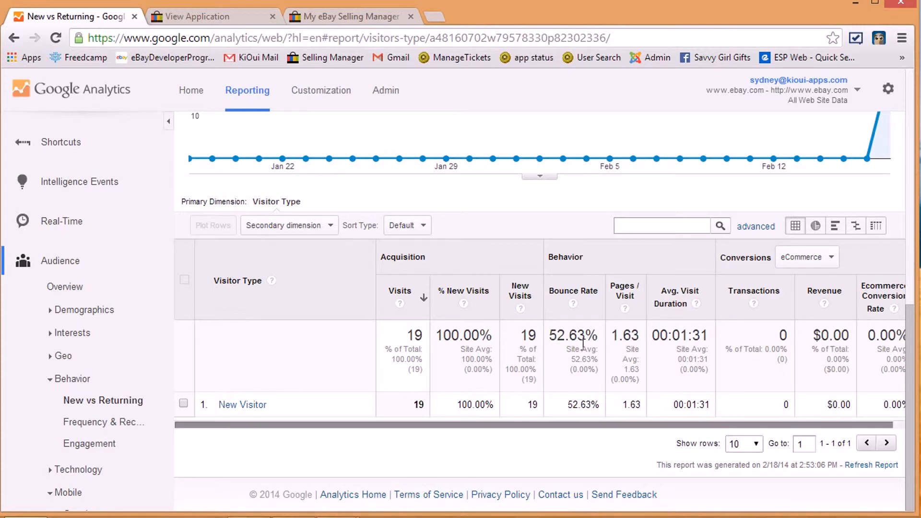
Step: Switch to the My eBay Selling Manager page and display the list of available Applications
{"action": "scroll", "coordinate": [590, 383], "scroll_direction": "up", "scroll_amount": 10}
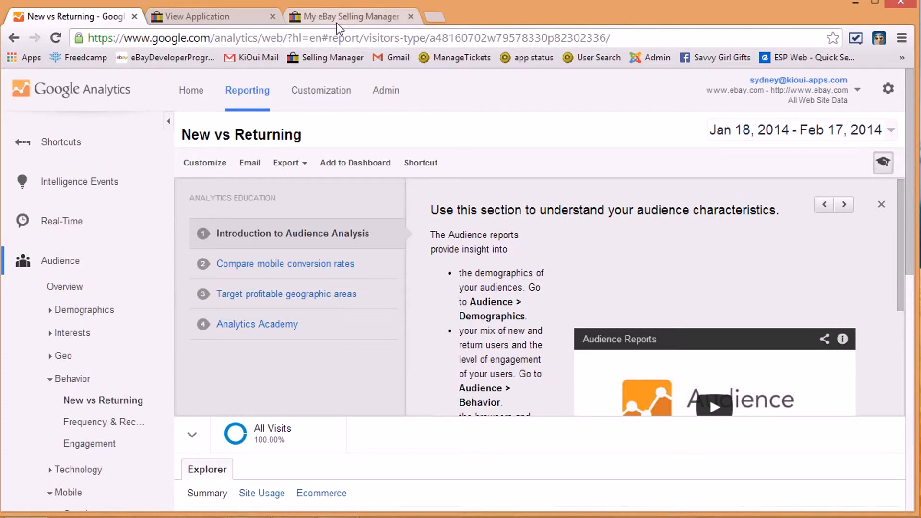
{"action": "left_click", "coordinate": [326, 14]}
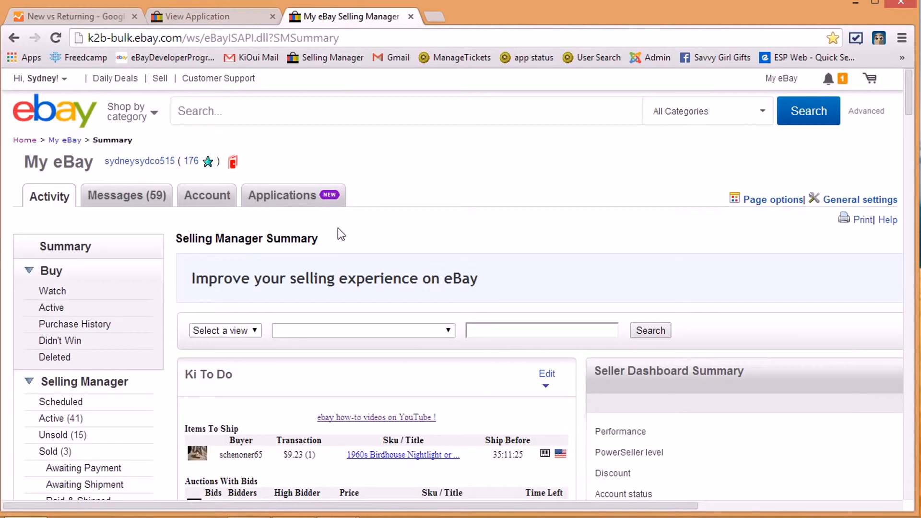
{"action": "mouse_move", "coordinate": [283, 197]}
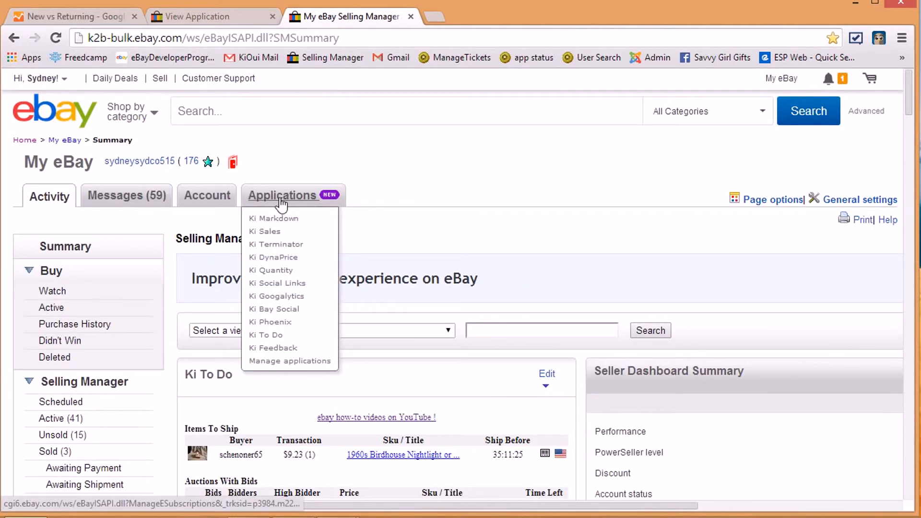
Step: Return to the Ki Googalytics application and review its Config Items settings for eBay listings
{"action": "left_click", "coordinate": [220, 12]}
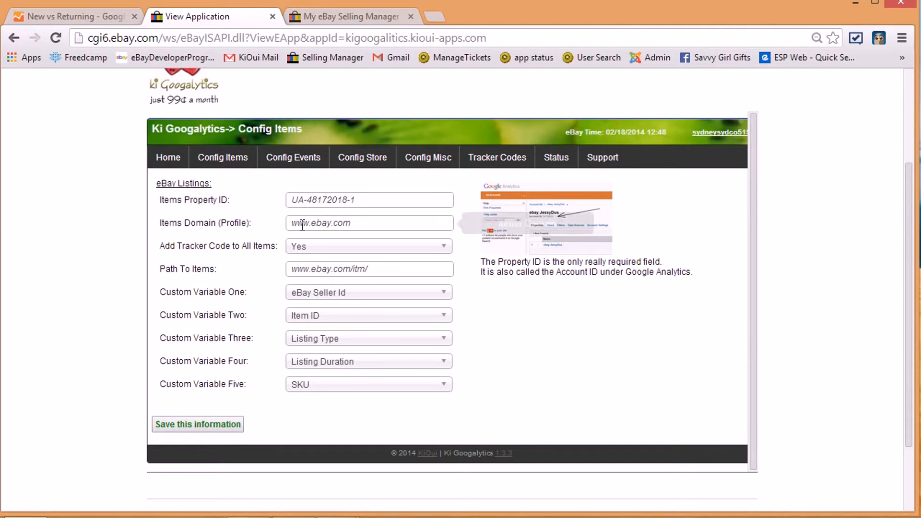
{"action": "scroll", "coordinate": [338, 249], "scroll_direction": "up", "scroll_amount": 3}
{"action": "scroll", "coordinate": [339, 257], "scroll_direction": "down", "scroll_amount": 2}
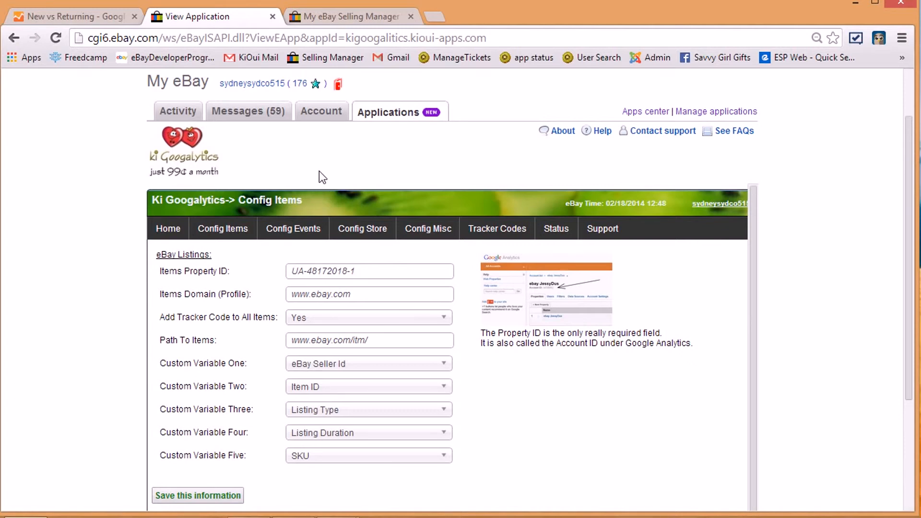
{"action": "scroll", "coordinate": [319, 171], "scroll_direction": "up", "scroll_amount": 2}
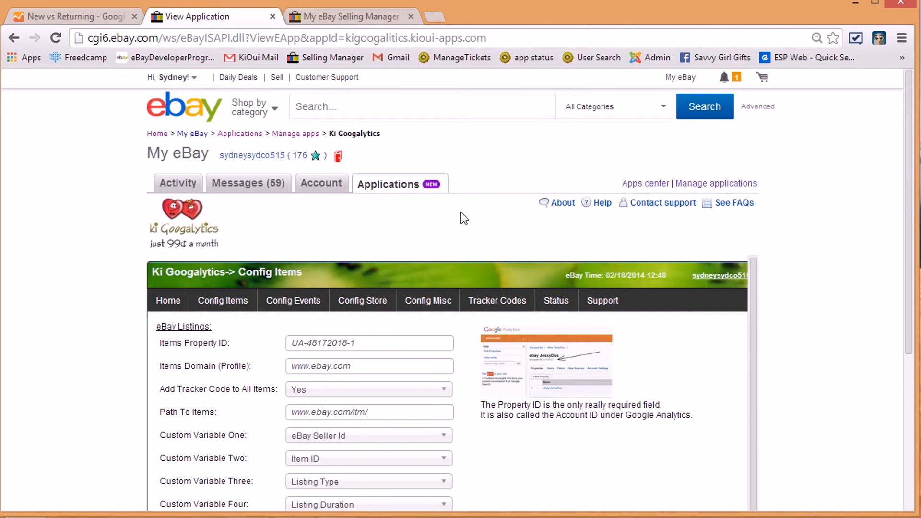
{"action": "scroll", "coordinate": [462, 212], "scroll_direction": "down", "scroll_amount": 5}
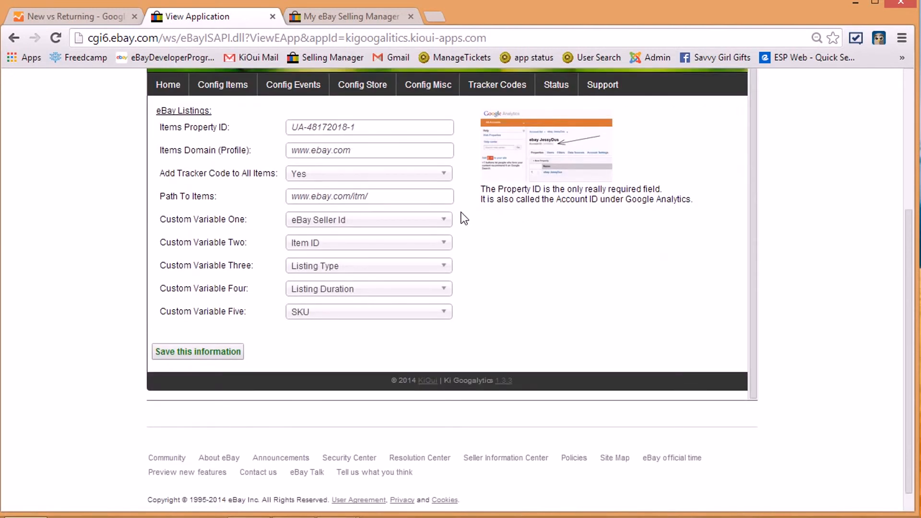
{"action": "scroll", "coordinate": [464, 218], "scroll_direction": "up", "scroll_amount": 2}
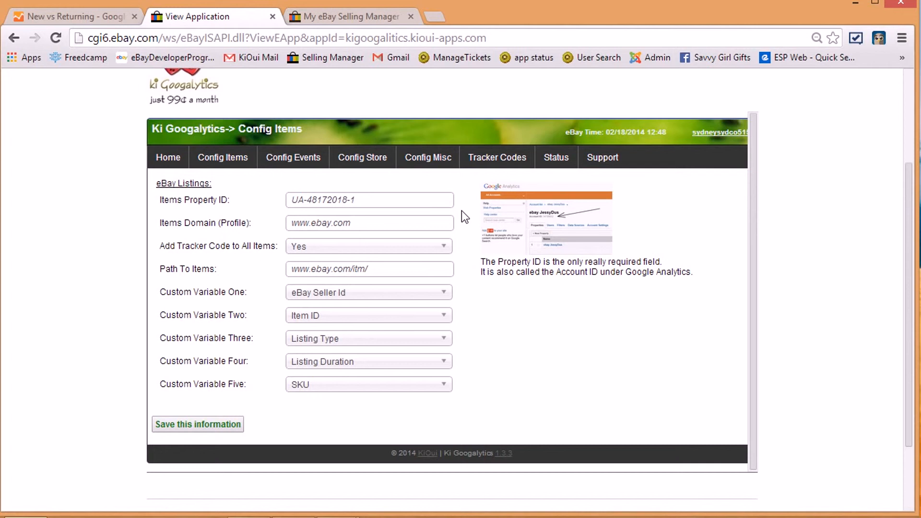
Step: Open the Support Forum from Ki Googalytics and go to kiOui's Open A Ticket page to review the new support ticket form
{"action": "mouse_move", "coordinate": [597, 162]}
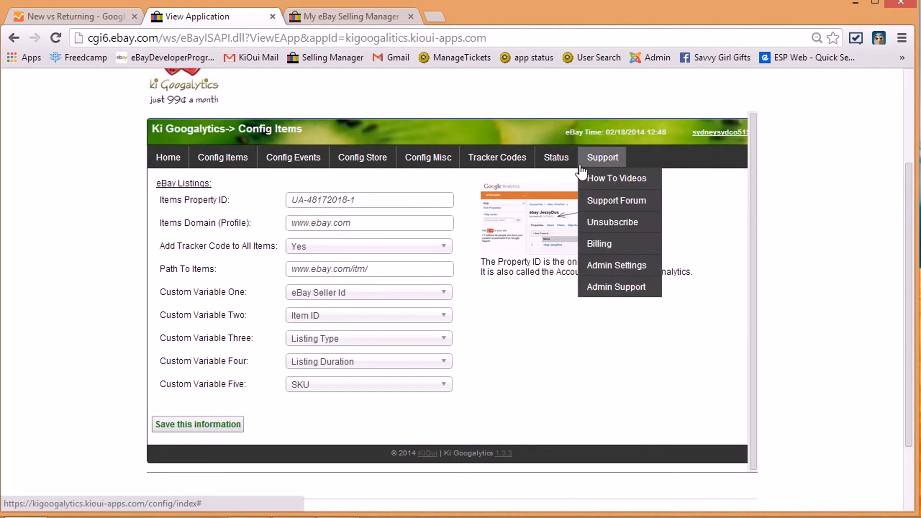
{"action": "left_click", "coordinate": [613, 202]}
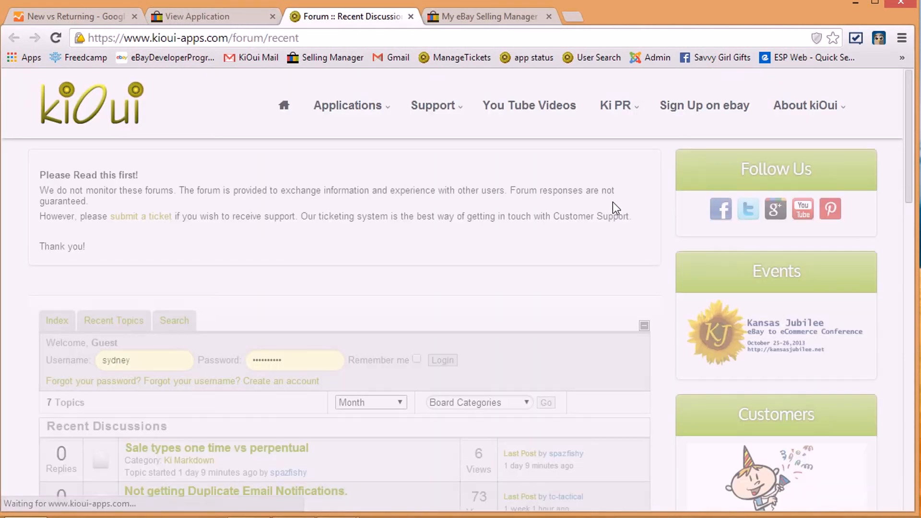
{"action": "mouse_move", "coordinate": [434, 106]}
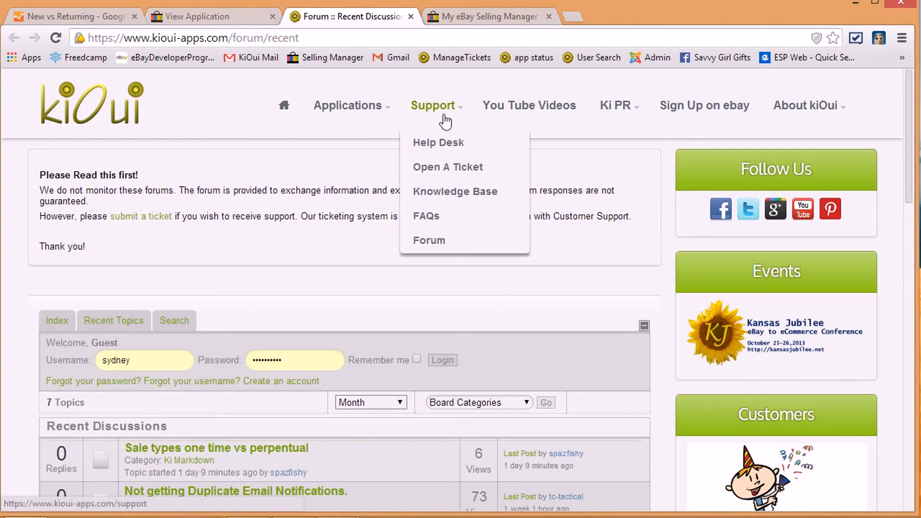
{"action": "left_click", "coordinate": [442, 170]}
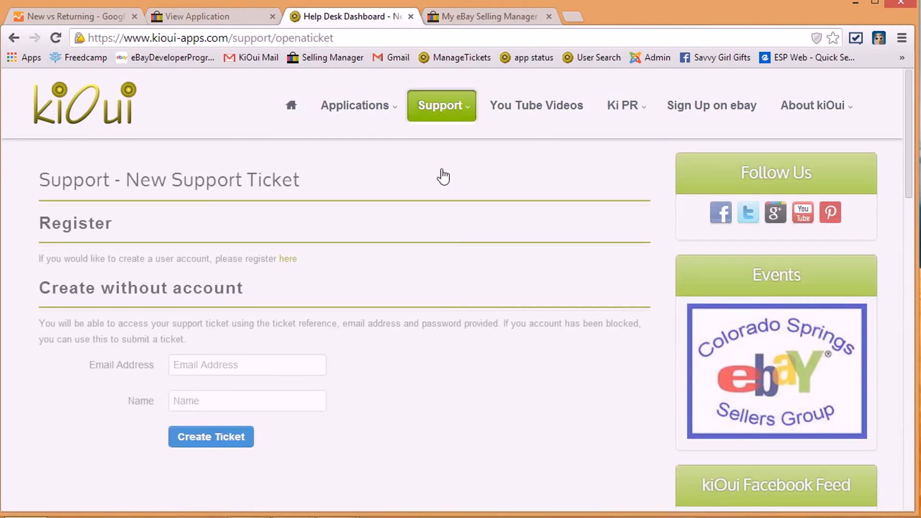
{"action": "scroll", "coordinate": [214, 363], "scroll_direction": "down", "scroll_amount": 3}
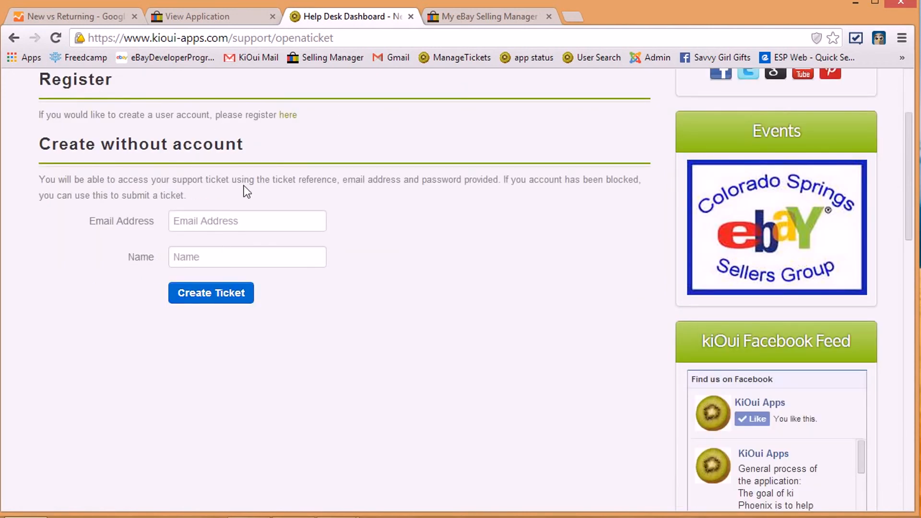
{"action": "scroll", "coordinate": [444, 200], "scroll_direction": "up", "scroll_amount": 3}
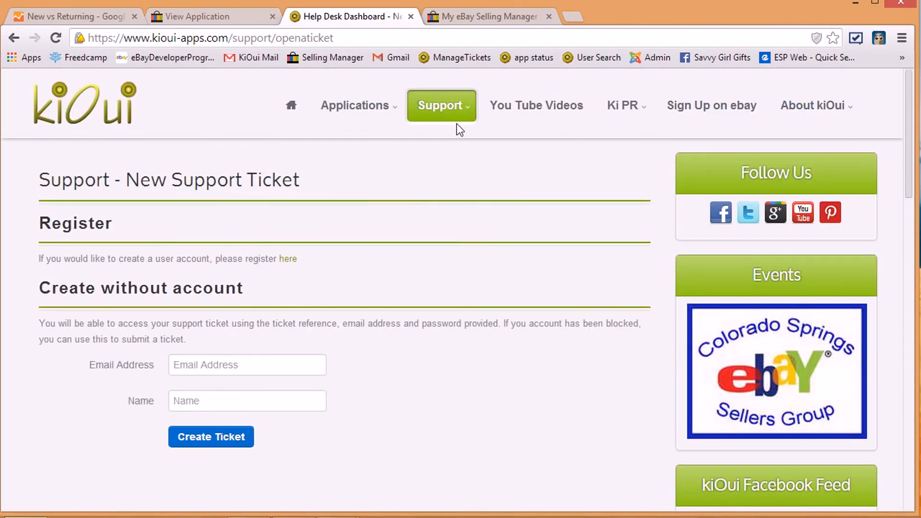